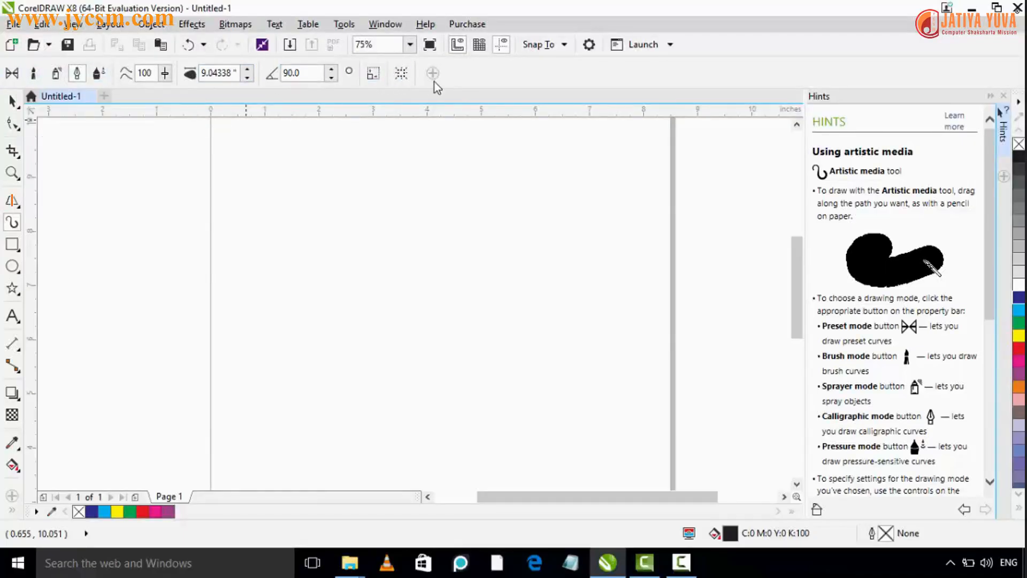
Step: Cycle the Artistic Media tool through the Preset, Brush, Sprayer, Calligraphic and Pressure modes and return to Preset mode
click(16, 78)
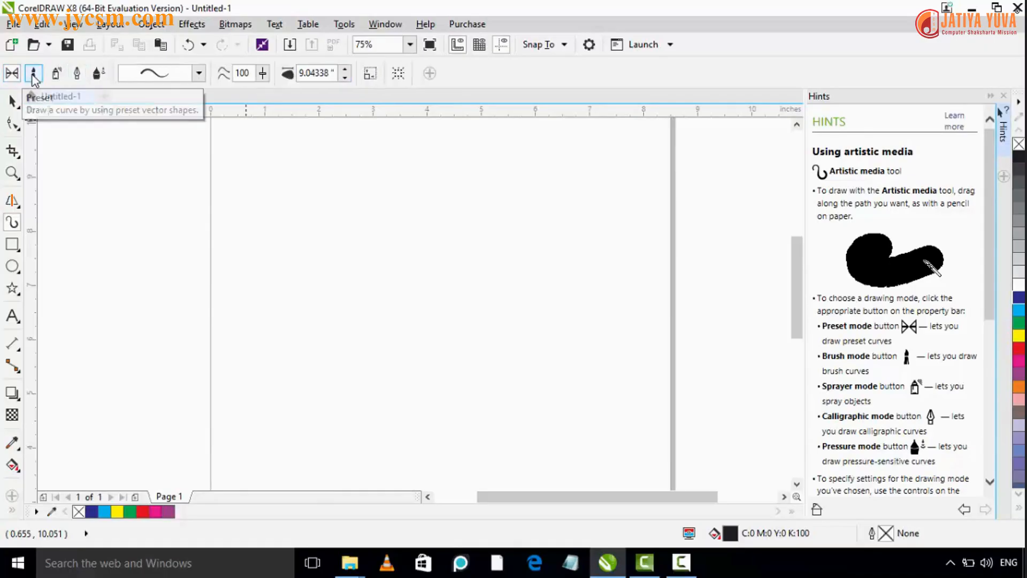
click(34, 79)
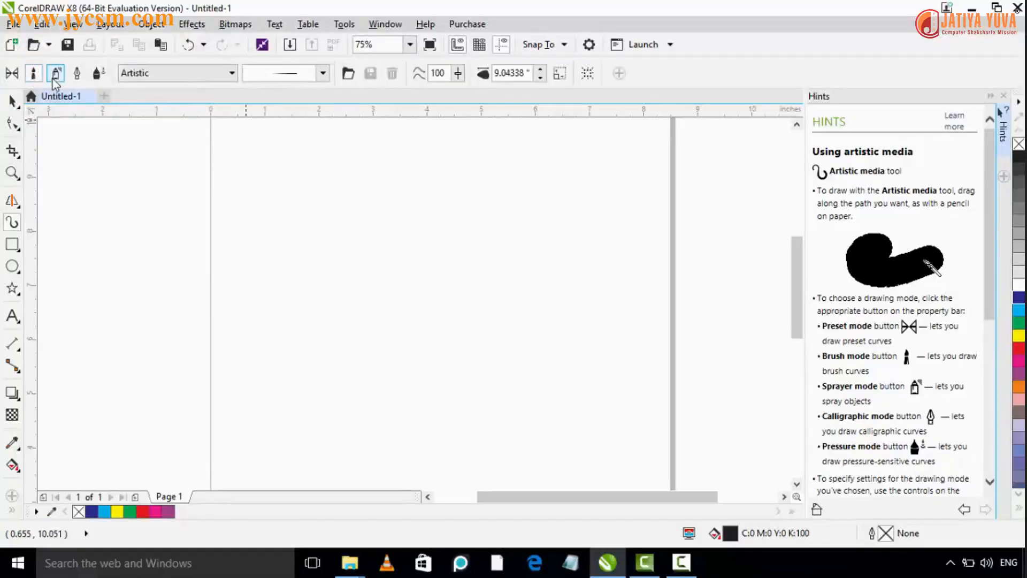
click(53, 80)
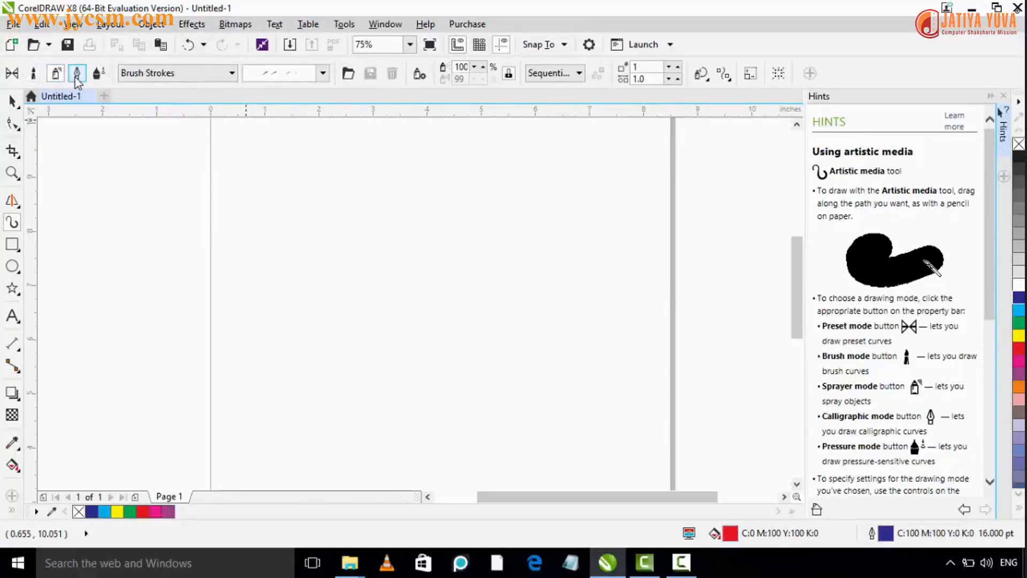
click(76, 78)
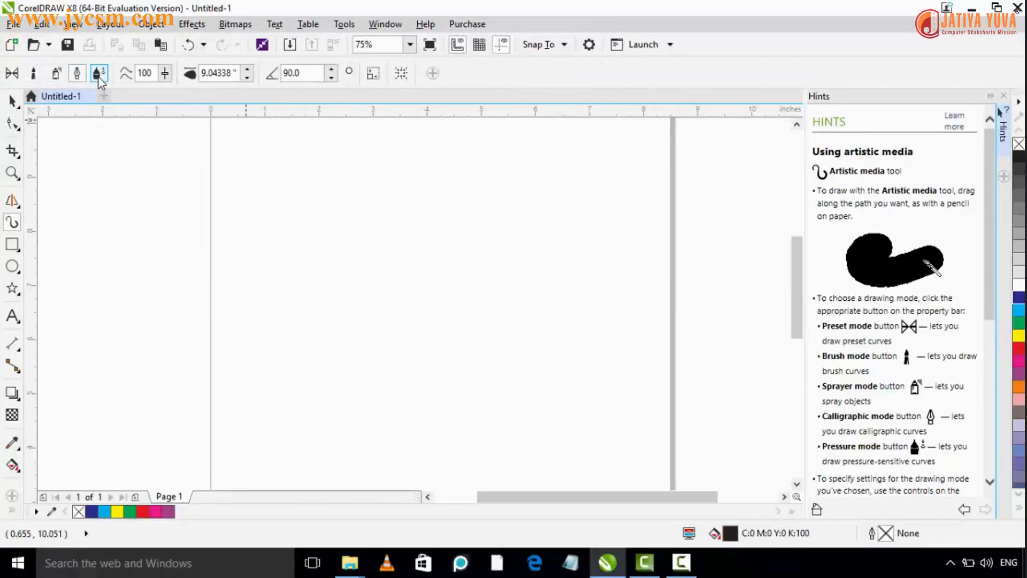
click(98, 77)
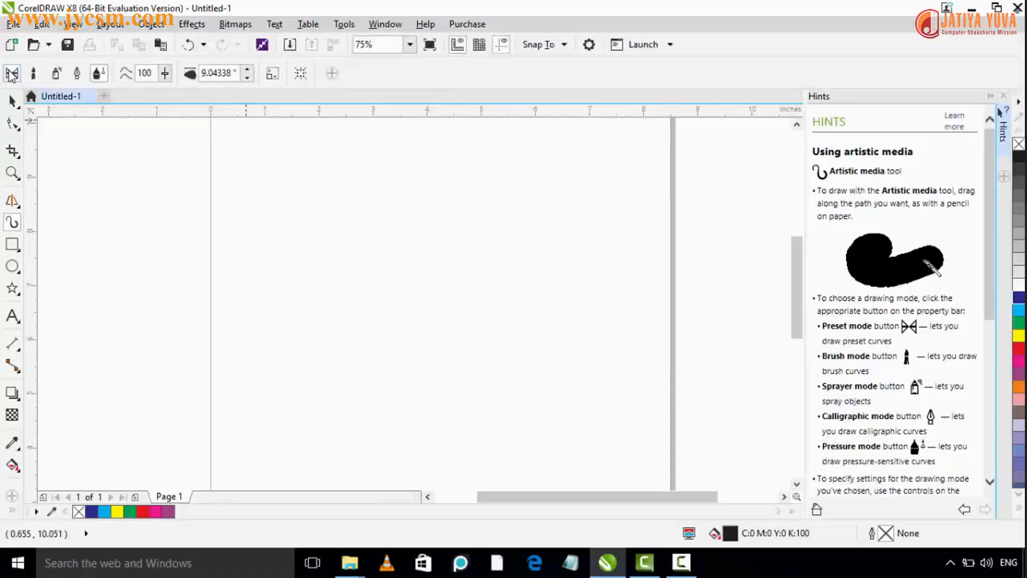
click(12, 74)
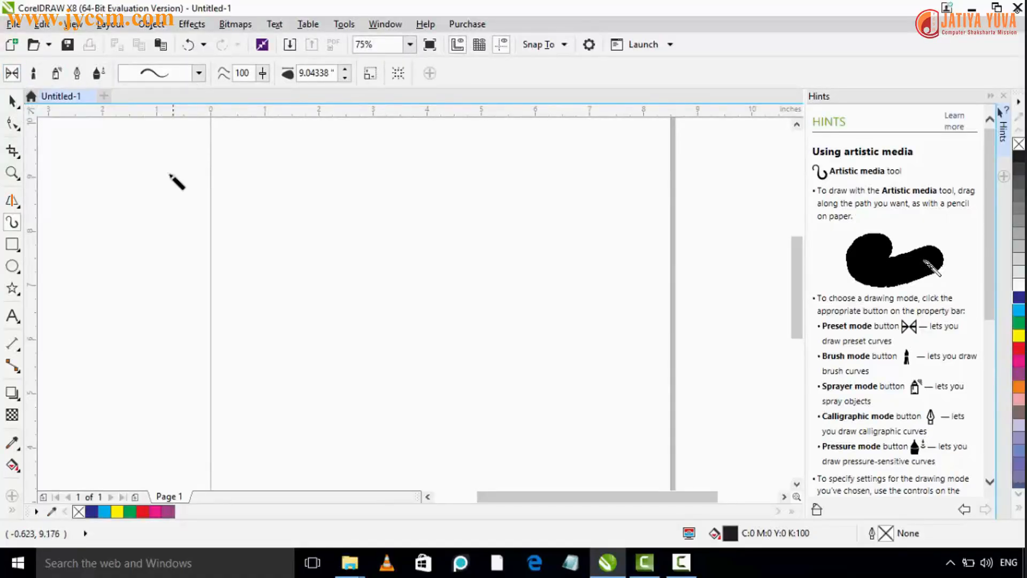
Step: Choose the preset stroke with a thick rounded start and tapered end, and draw two wavy strokes about 8 and 9 inches wide across the page
click(198, 73)
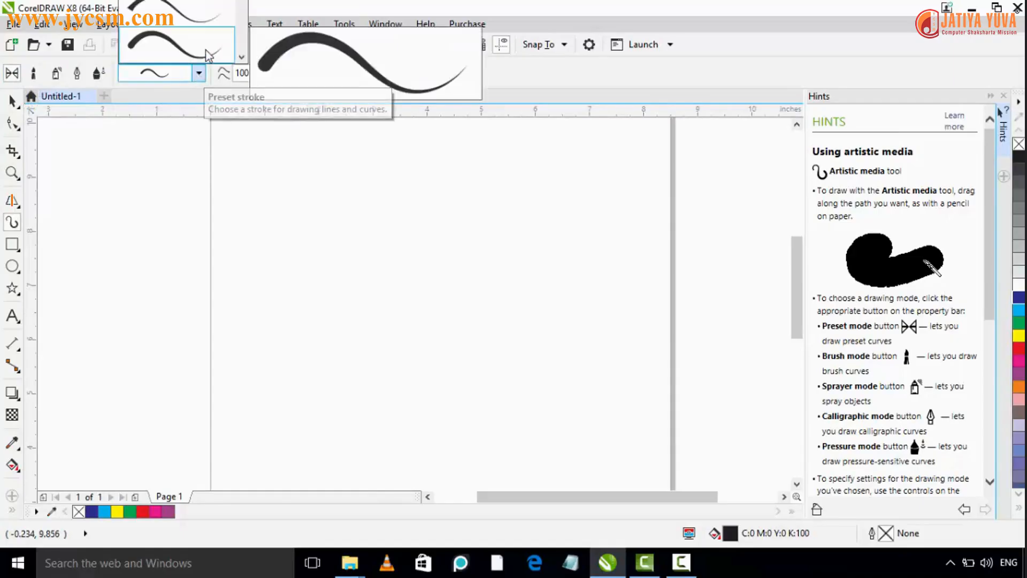
click(202, 76)
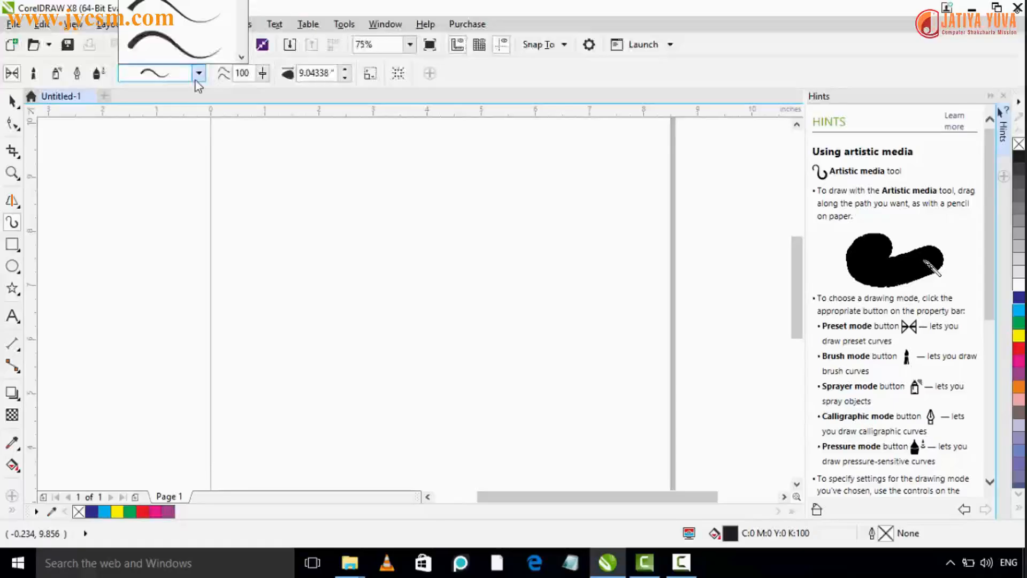
click(173, 47)
scroll(552, 268, down, 1)
mouse_move(386, 269)
mouse_down()
mouse_move(418, 241)
mouse_move(515, 296)
mouse_move(607, 276)
mouse_up()
scroll(624, 284, up, 1)
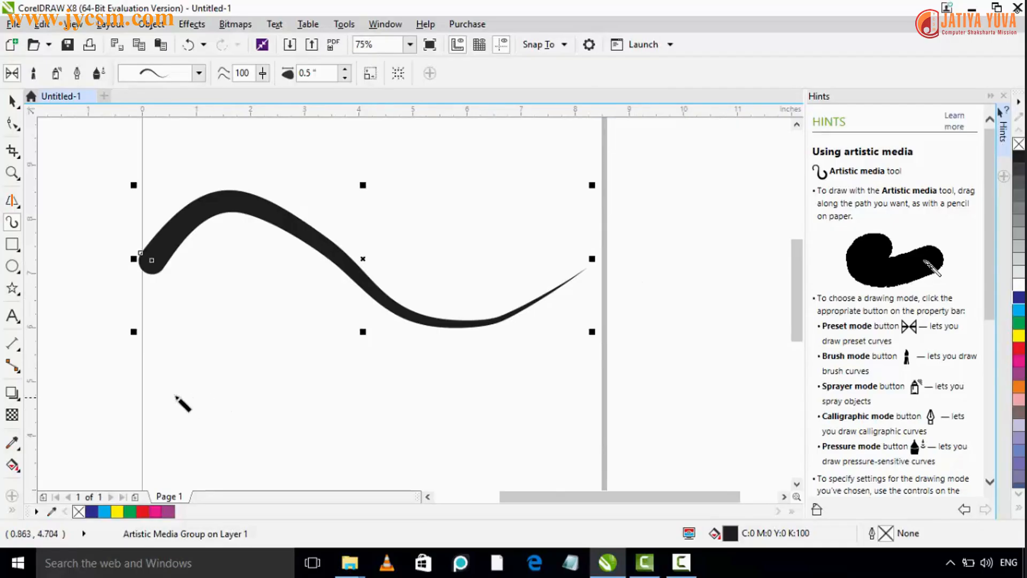
mouse_move(148, 383)
mouse_down()
mouse_move(190, 356)
mouse_move(351, 404)
mouse_move(545, 406)
mouse_move(631, 365)
mouse_up()
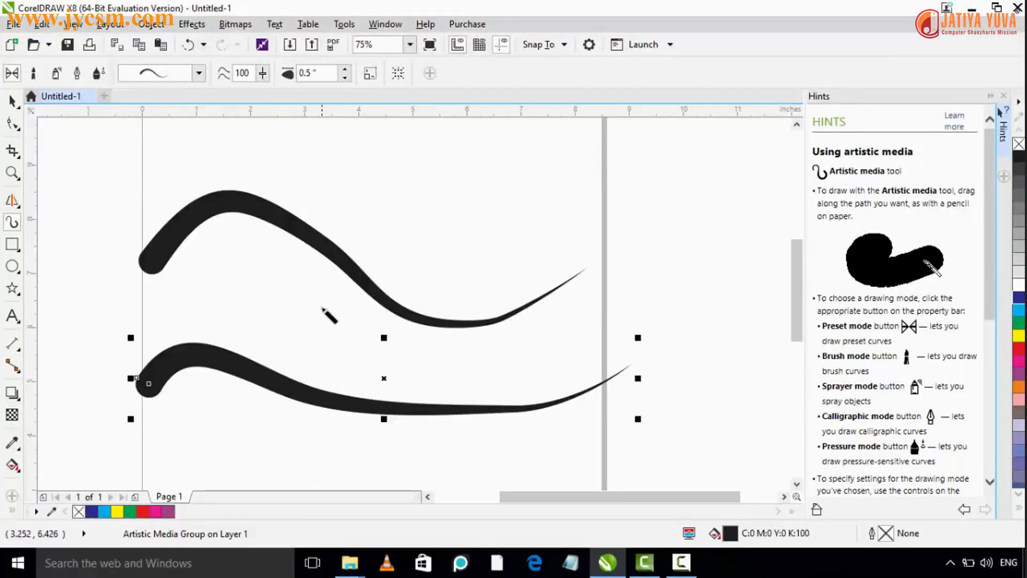
Step: Reduce the freehand smoothing to 47 and draw three more tapered wavy strokes above, between and below the existing ones
click(198, 75)
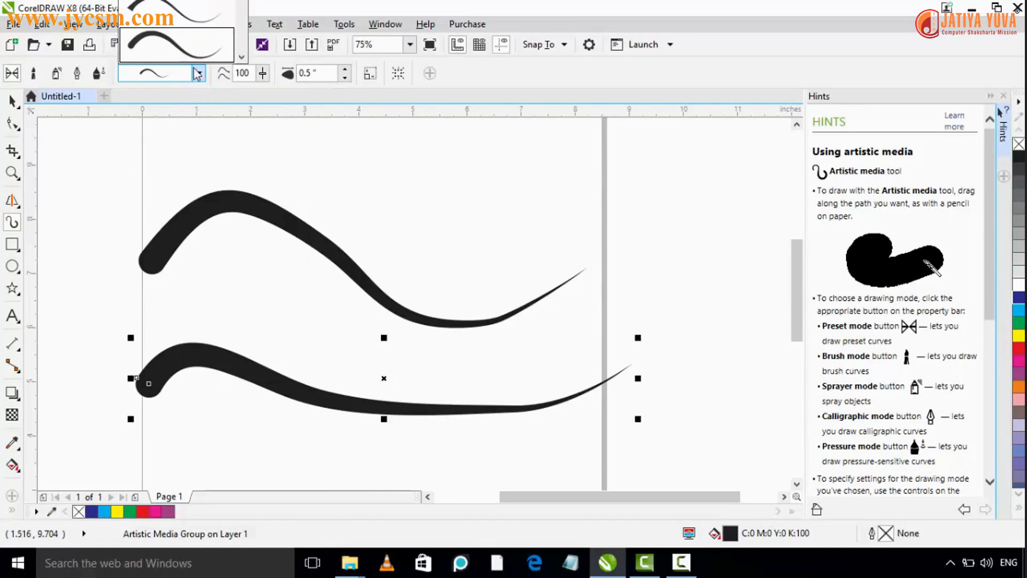
click(199, 20)
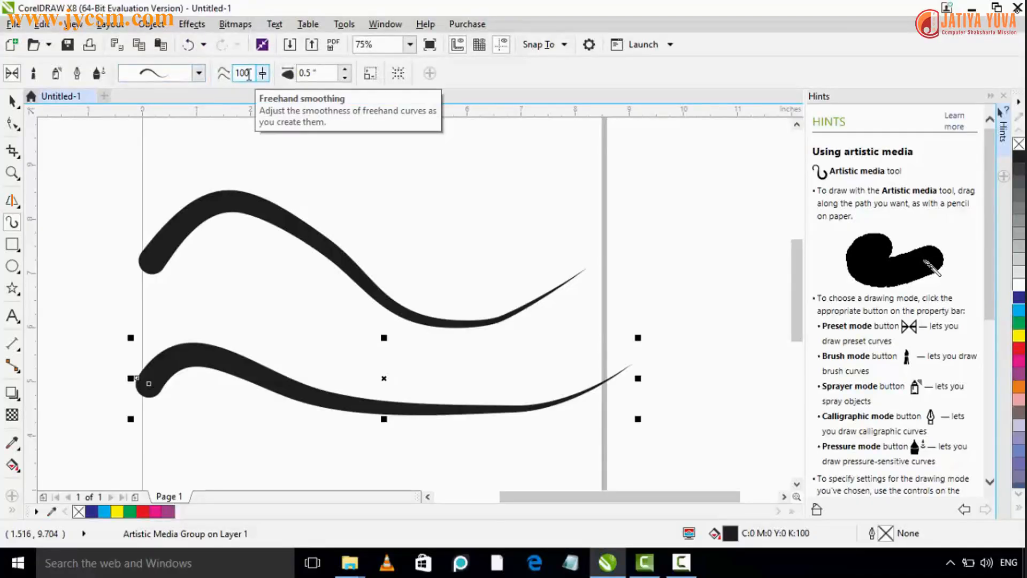
click(262, 74)
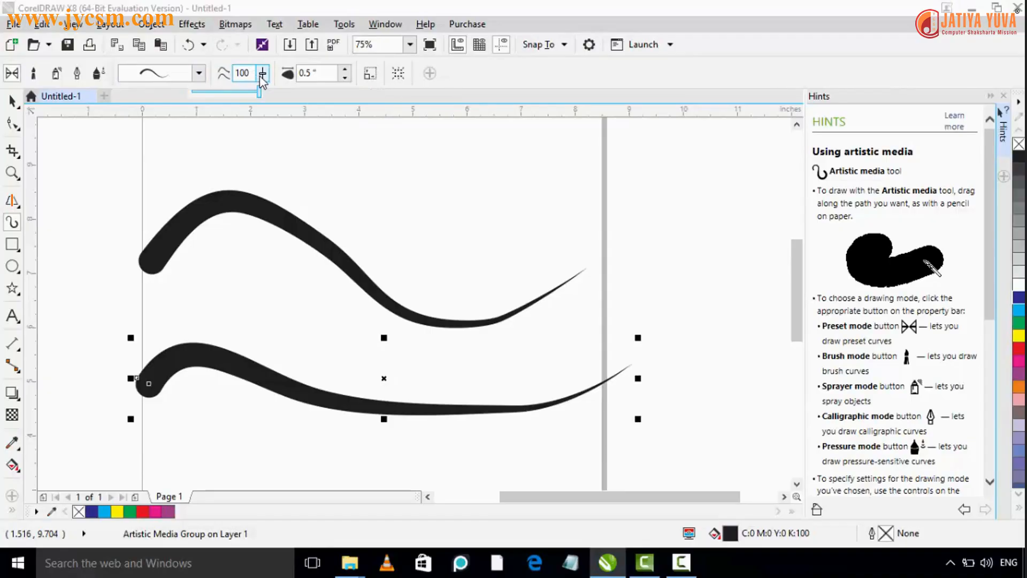
mouse_move(257, 87)
mouse_down()
mouse_move(203, 94)
mouse_move(229, 100)
mouse_up()
mouse_move(251, 172)
mouse_down()
mouse_move(556, 228)
mouse_move(577, 217)
mouse_up()
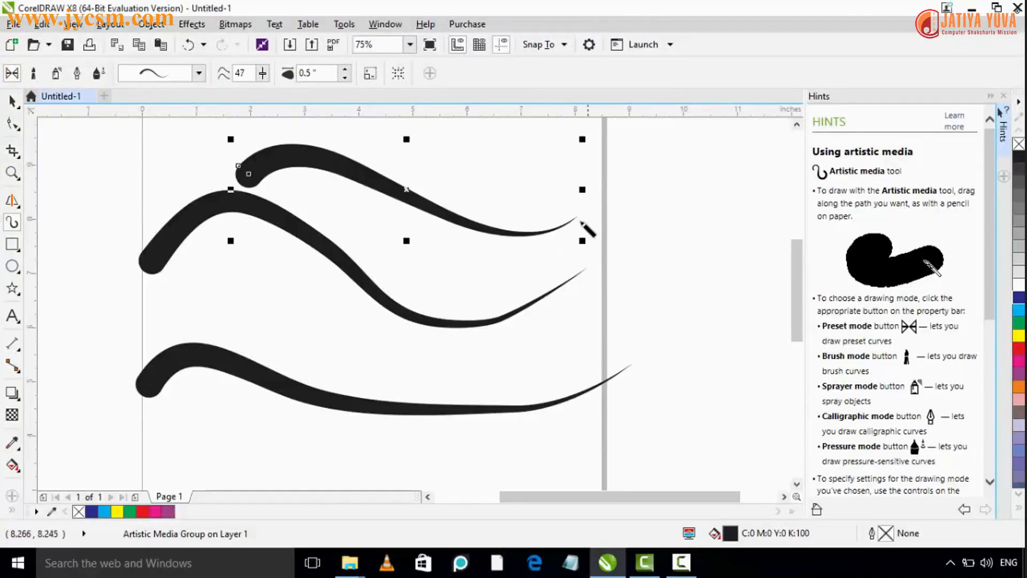
mouse_move(252, 319)
mouse_down()
mouse_move(258, 289)
mouse_move(565, 317)
mouse_up()
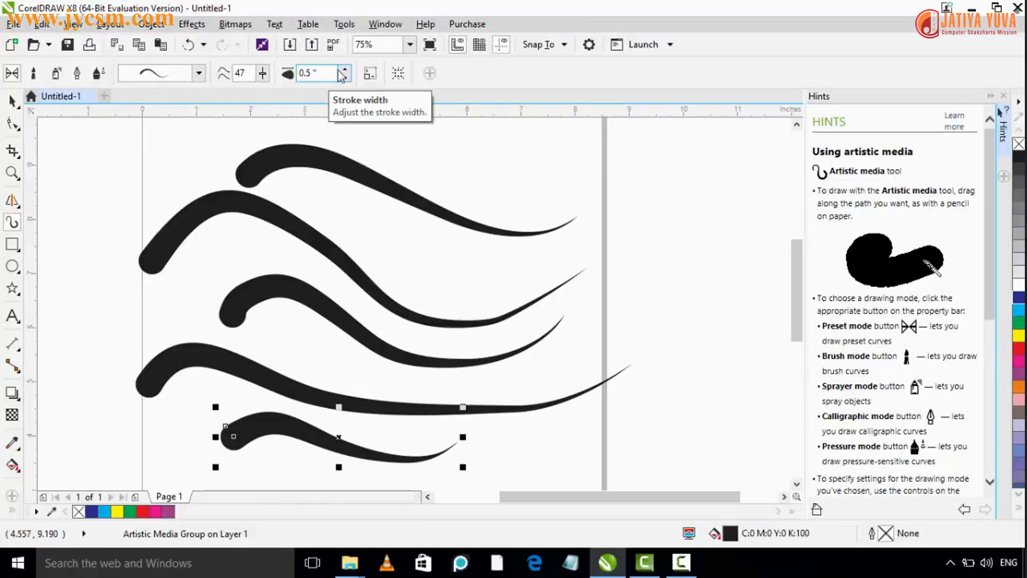
Step: Set the lowest stroke's width to 0.83 inches and draw two more wavy strokes at that width in the upper part of the drawing
click(343, 69)
click(342, 69)
click(342, 69)
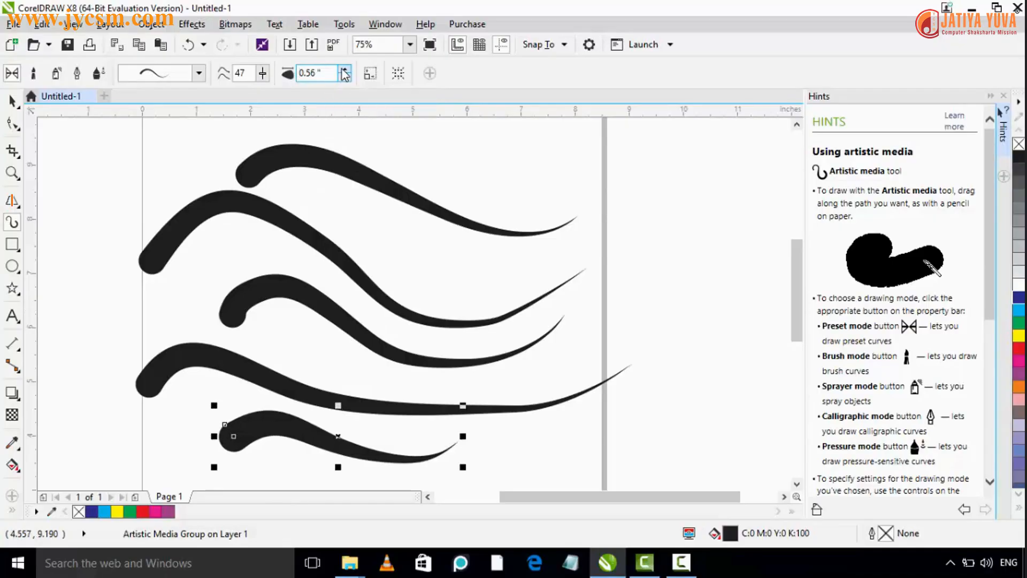
click(343, 69)
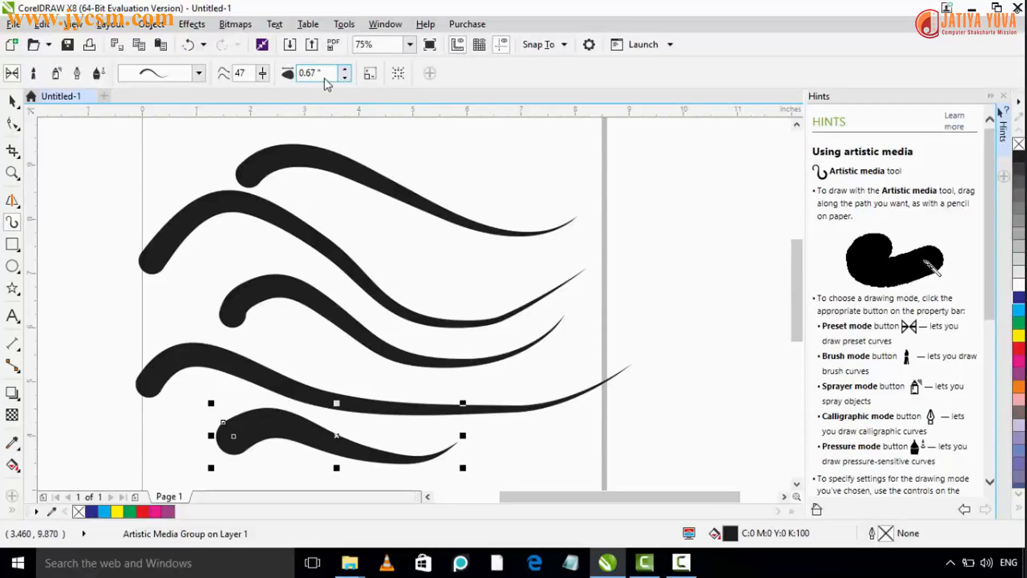
click(347, 69)
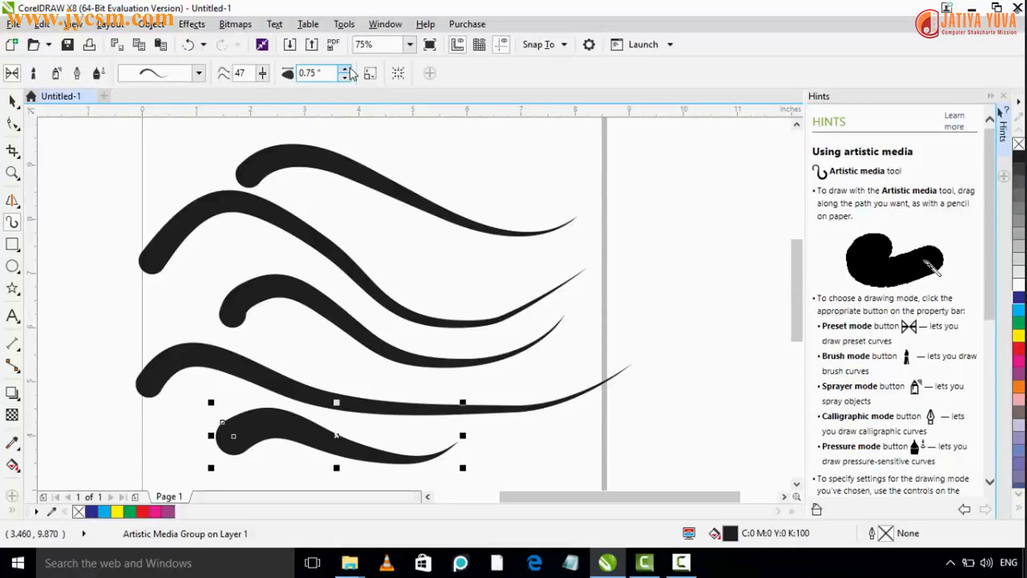
double_click(346, 70)
click(346, 70)
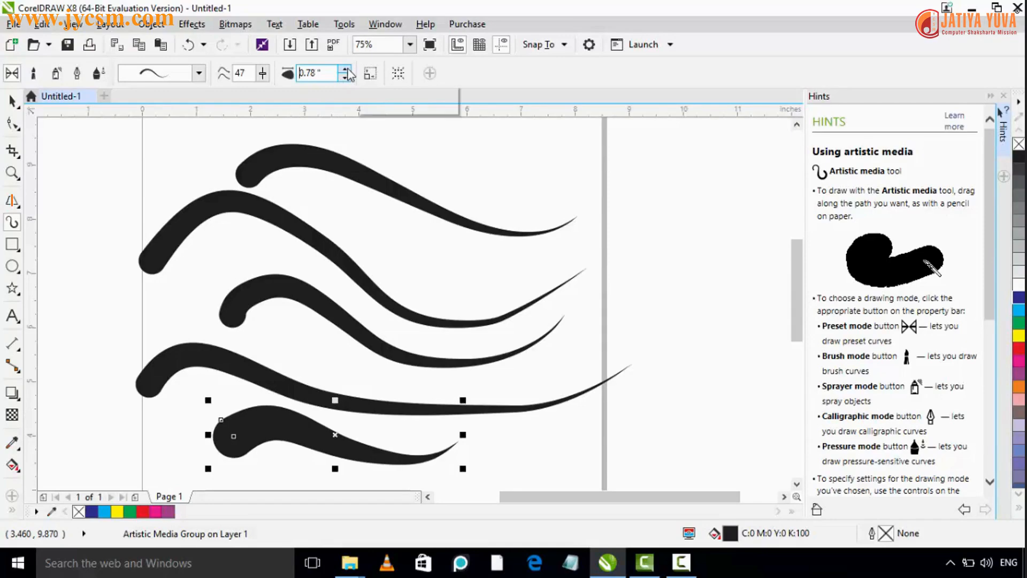
click(346, 70)
mouse_move(364, 149)
mouse_down()
mouse_move(374, 140)
mouse_move(615, 161)
mouse_move(644, 150)
mouse_up()
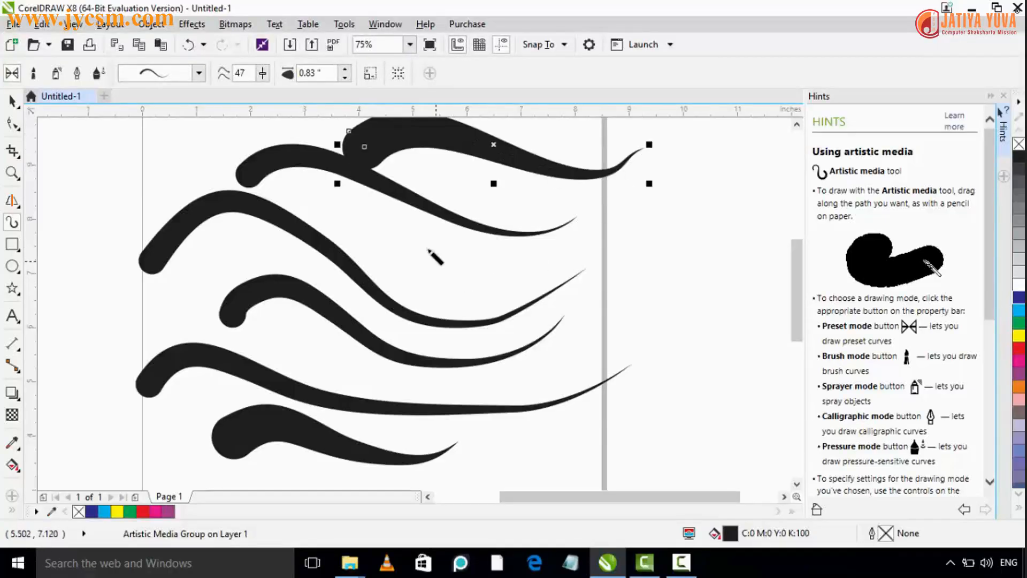
mouse_move(428, 250)
mouse_down()
mouse_move(702, 239)
mouse_move(772, 312)
mouse_up()
scroll(622, 314, down, 1)
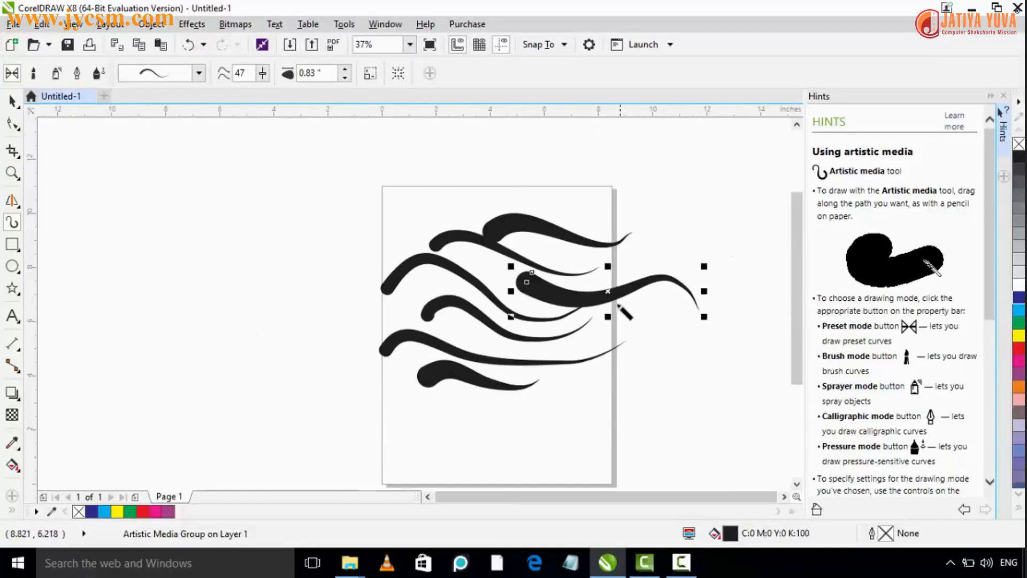
scroll(345, 109, up, 1)
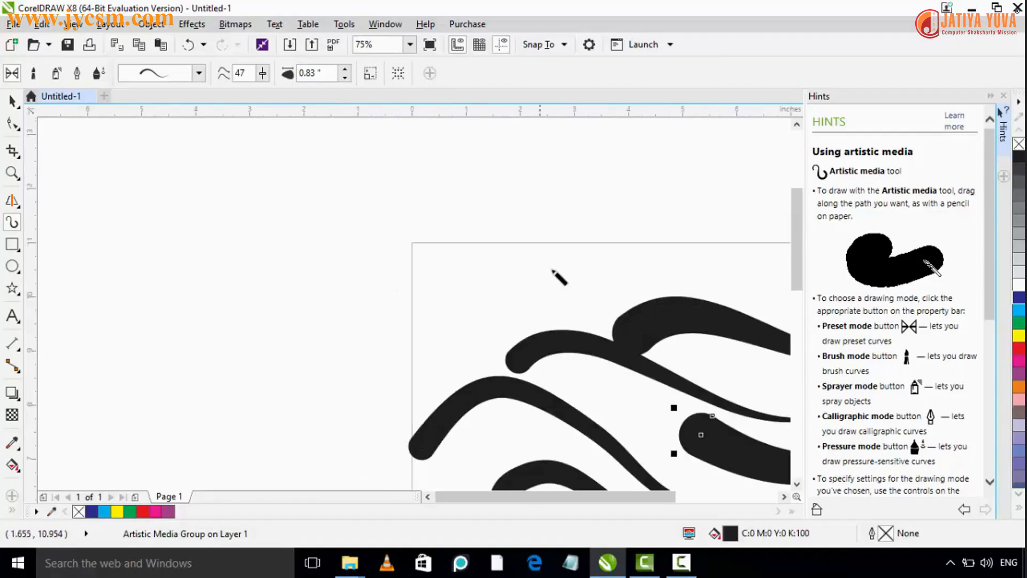
drag(614, 305, 334, 159)
scroll(494, 236, down, 1)
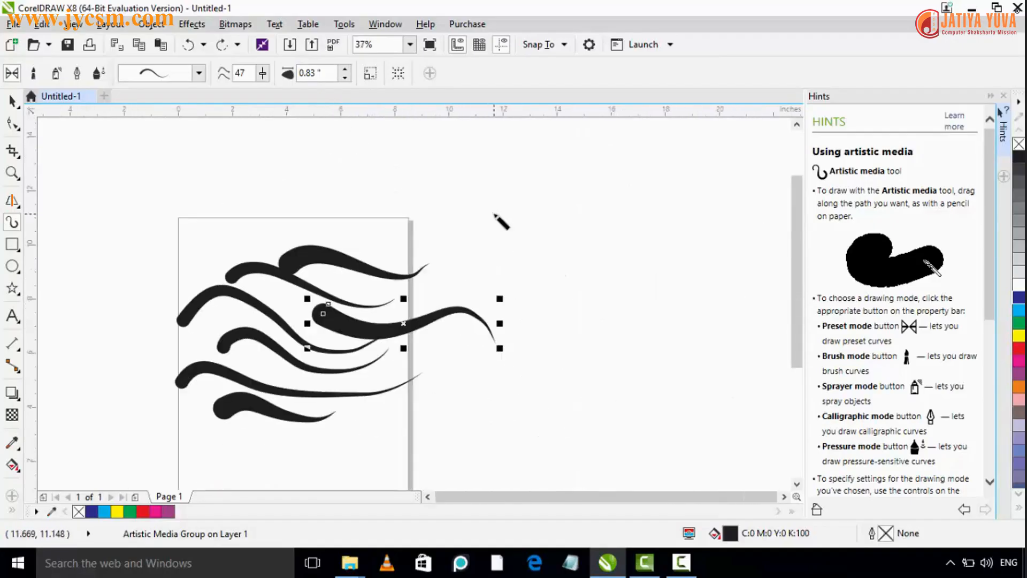
Step: Stretch the selected wavy stroke that extends past the page's right edge, making it taller and wider
scroll(394, 340, up, 1)
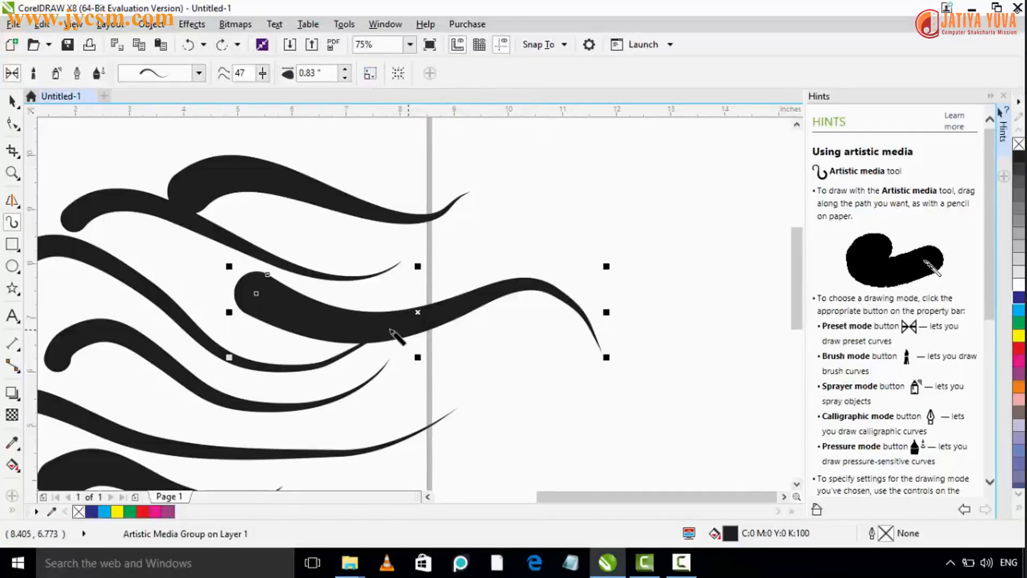
drag(418, 357, 442, 436)
drag(610, 370, 674, 370)
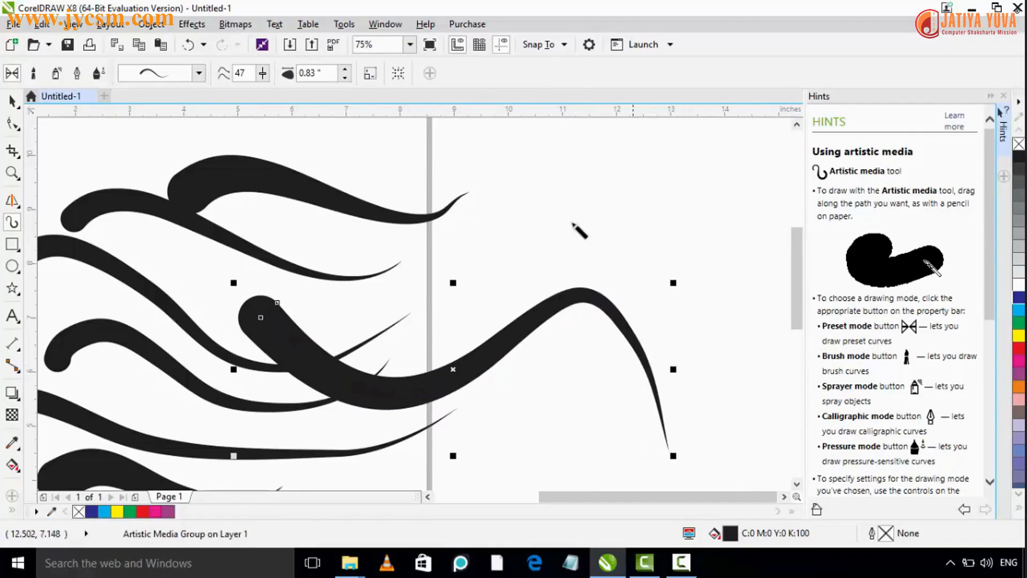
Step: Toggle Scale Stroke With Object on and off several times for the stretched stroke, leaving it off
click(374, 80)
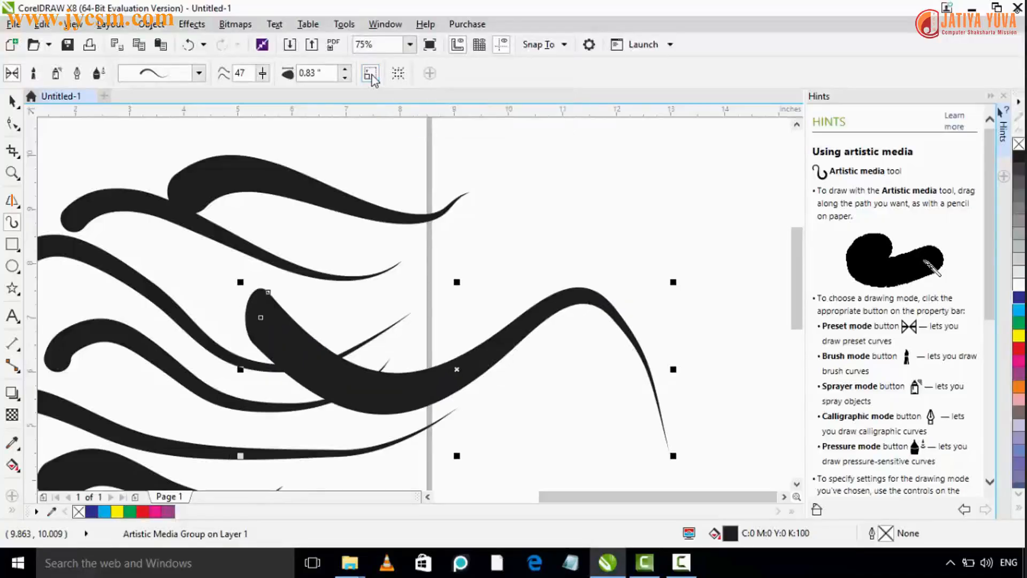
click(373, 79)
click(373, 79)
click(372, 76)
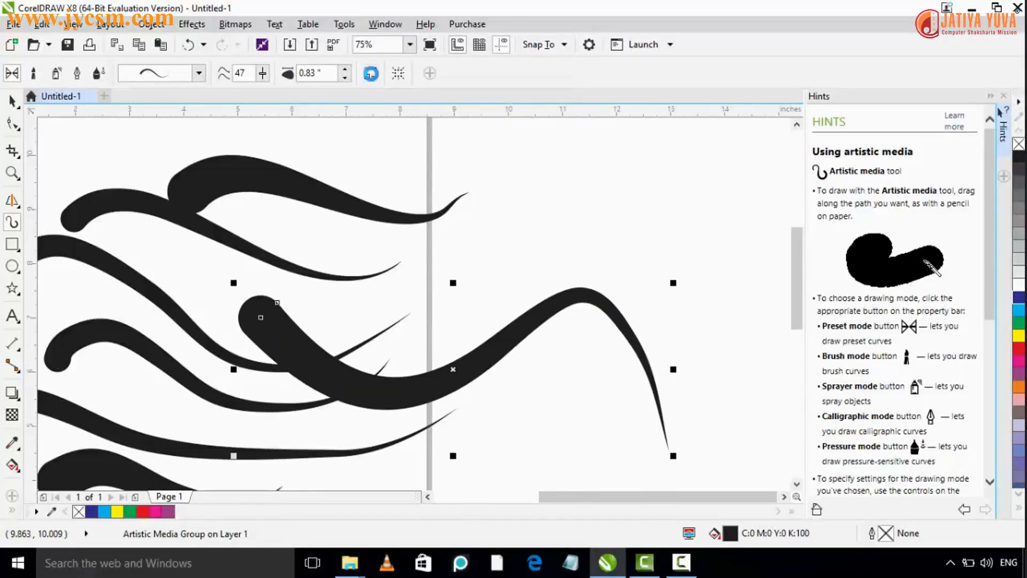
click(371, 75)
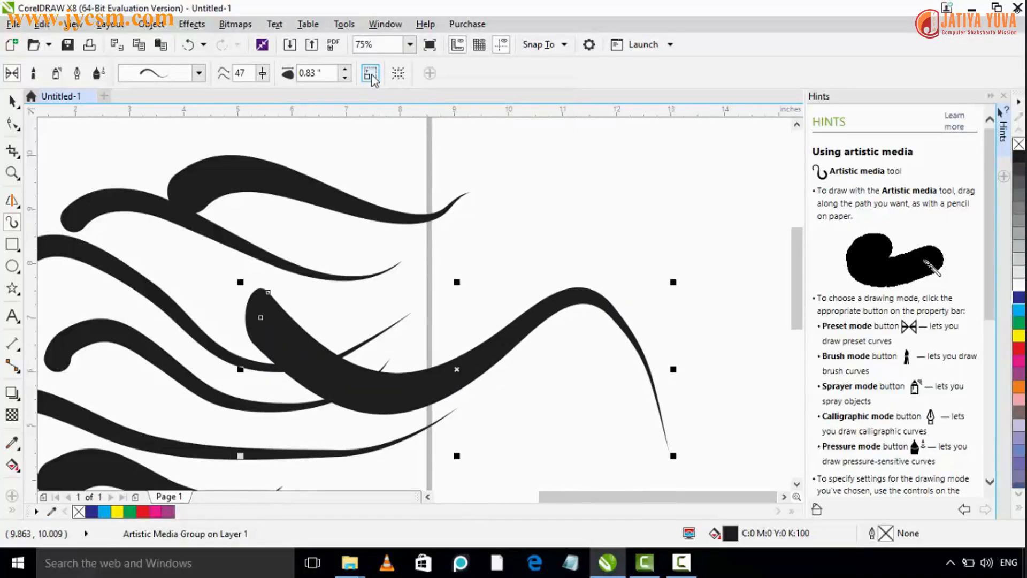
click(371, 75)
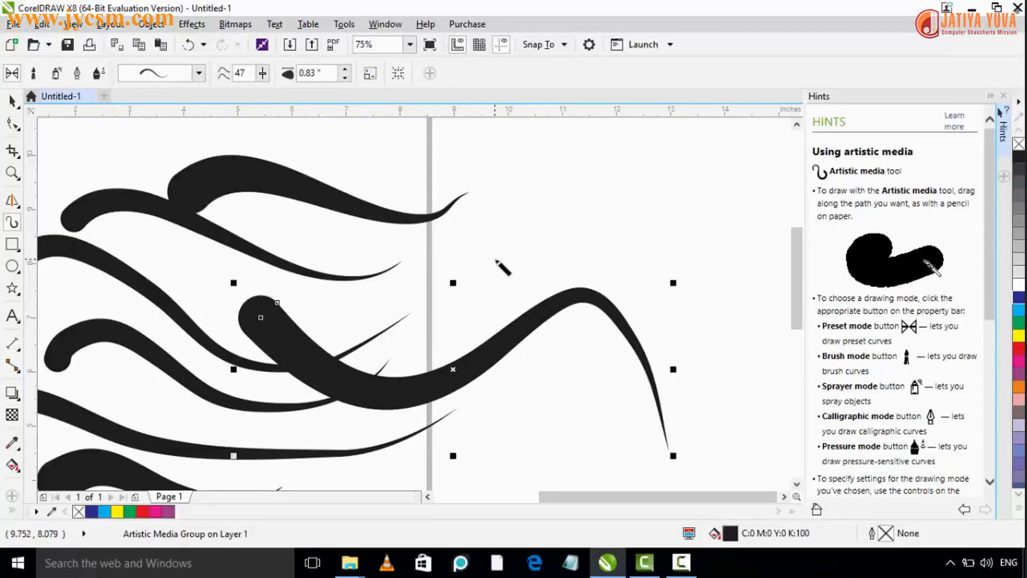
Step: Draw two more wavy strokes over the page's right edge with the bounding box hidden, and show the bounding box again
click(399, 78)
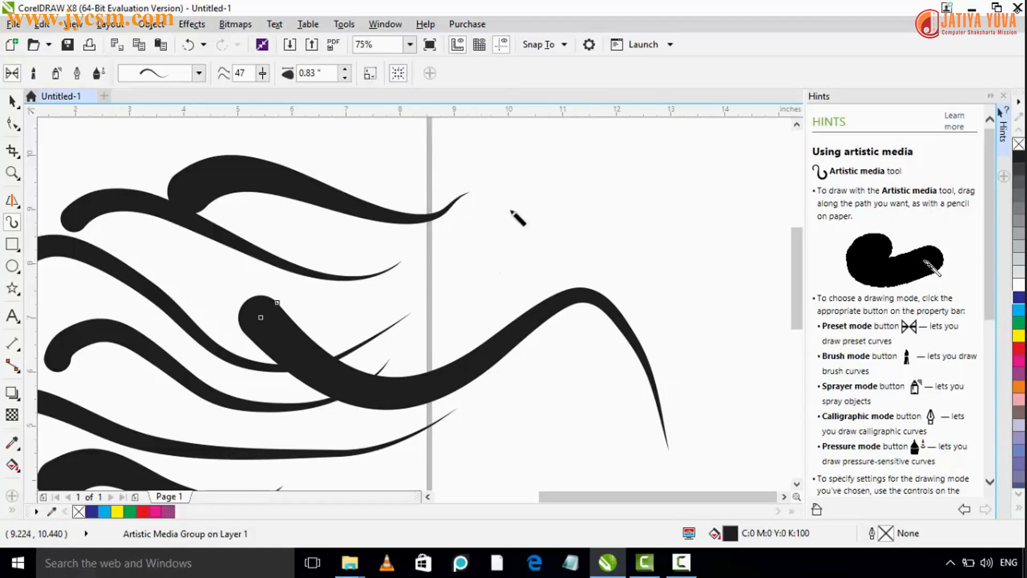
drag(428, 265, 724, 272)
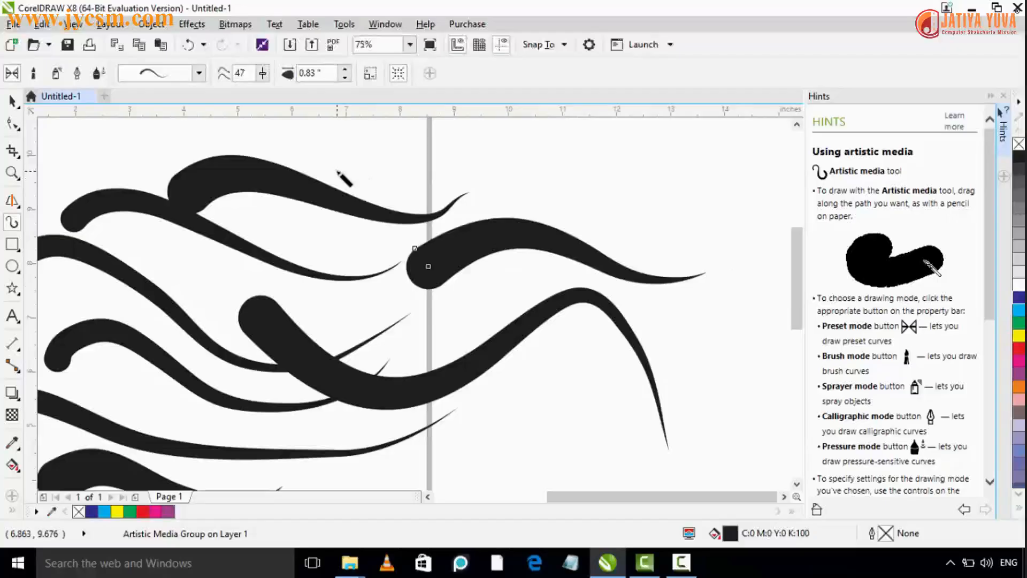
mouse_move(338, 172)
mouse_down()
mouse_move(521, 154)
mouse_move(717, 194)
mouse_up()
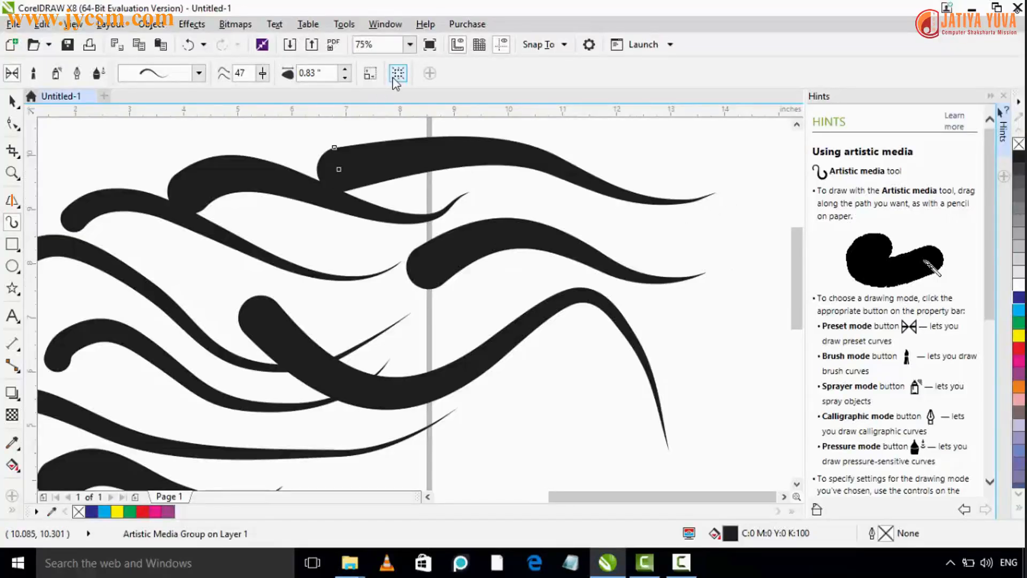
click(398, 79)
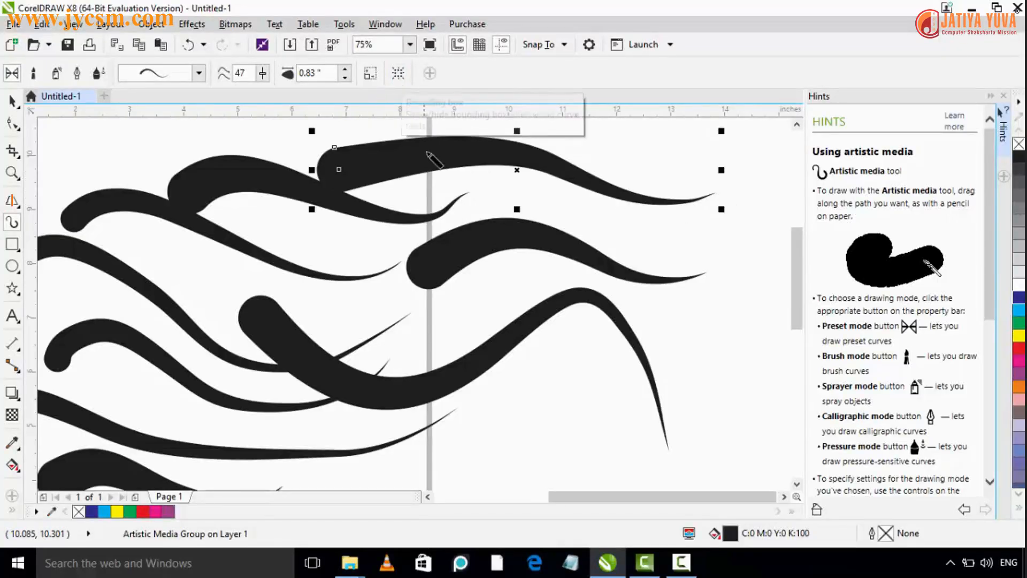
Step: Give the selected topmost stroke a green outline and draw a long arched stroke about 12 inches wide below all the others
scroll(401, 273, down, 2)
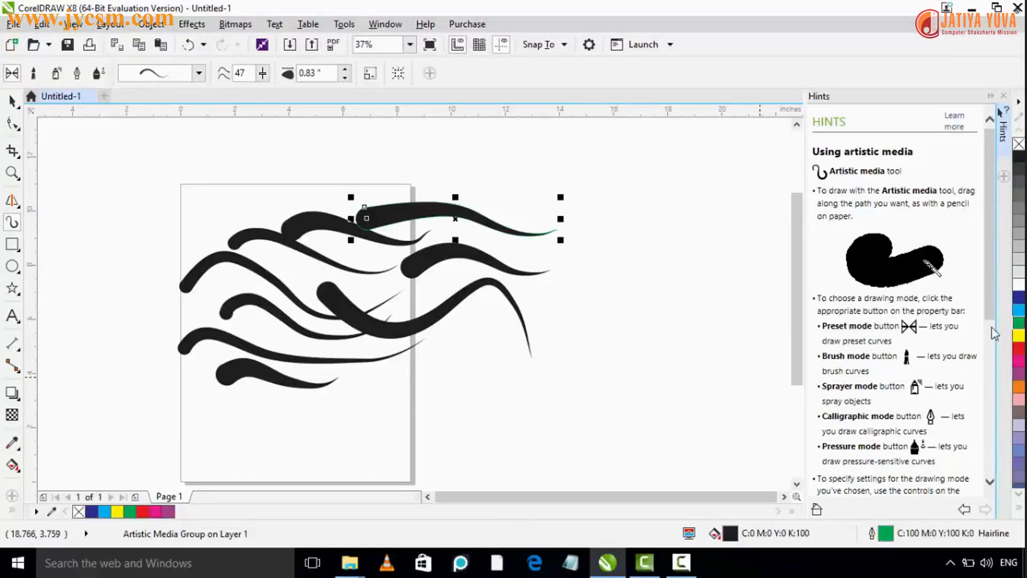
mouse_move(298, 425)
mouse_down()
mouse_move(434, 392)
mouse_move(615, 428)
mouse_up()
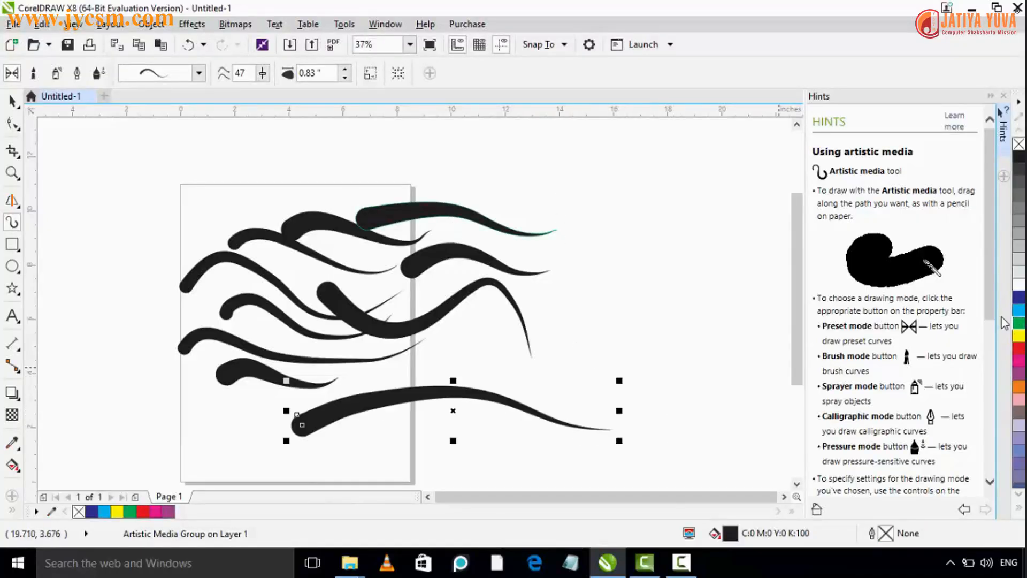
Step: Fill the selected arched stroke with green and draw a stroke about 11 inches wide below it, filled with dark blue
click(1019, 323)
mouse_move(275, 463)
mouse_down()
mouse_move(394, 459)
mouse_move(559, 475)
mouse_up()
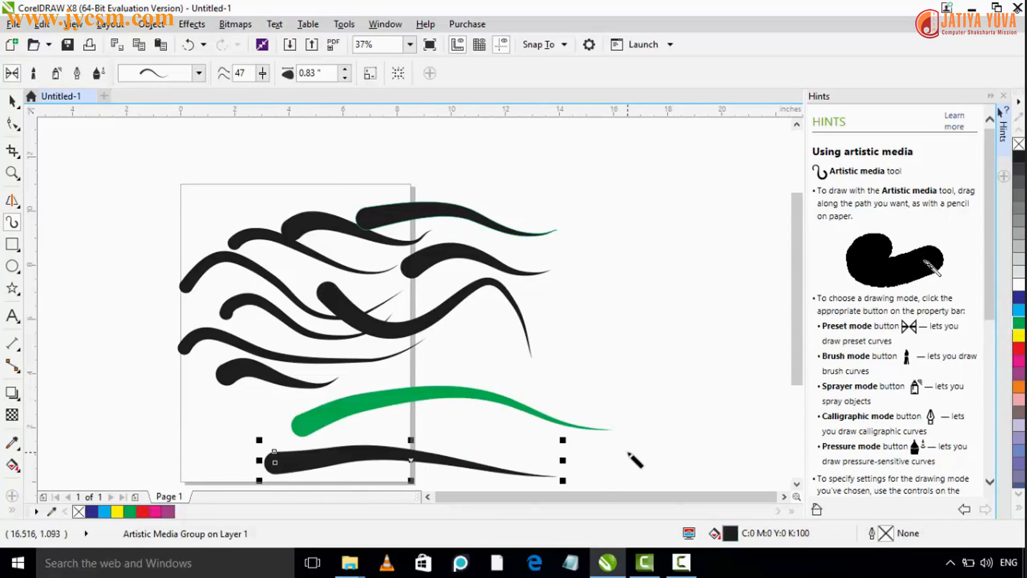
click(1020, 299)
Step: Draw a stroke about 13 inches wide above the green one and try cyan and yellow fills on it, finishing with red
mouse_move(336, 373)
mouse_down()
mouse_move(624, 385)
mouse_move(672, 378)
mouse_up()
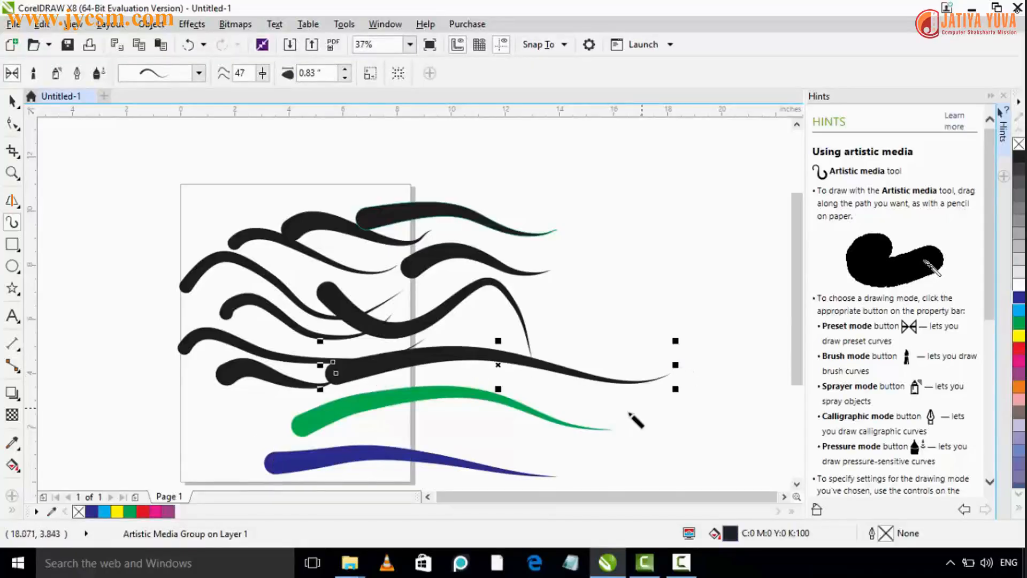
click(1019, 311)
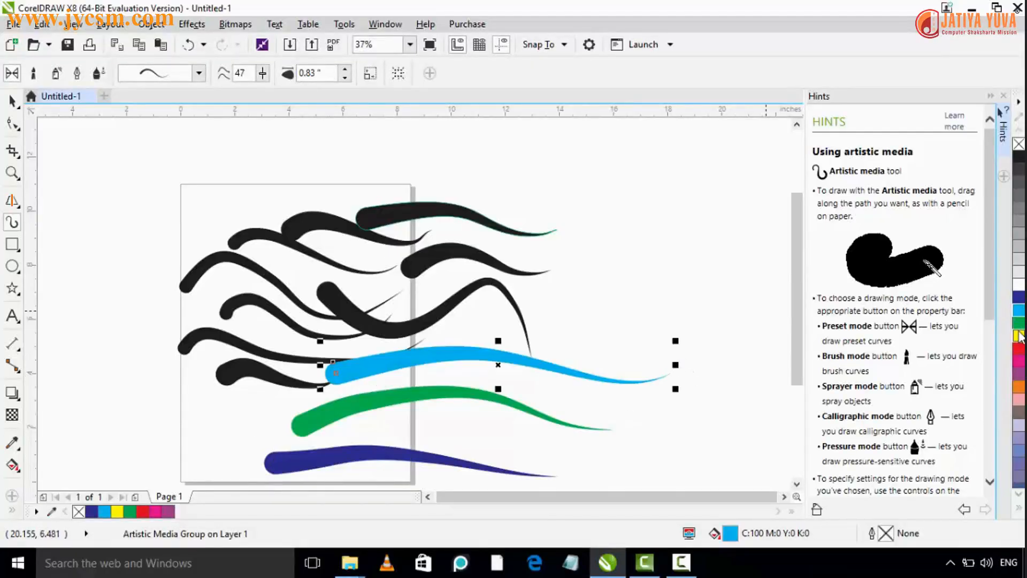
click(1019, 336)
click(1019, 347)
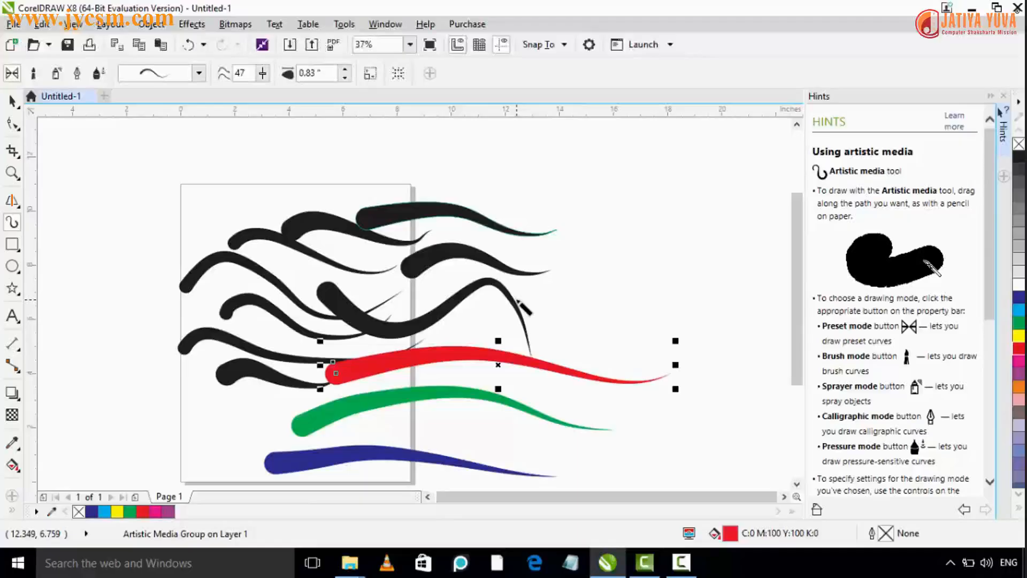
Step: Delete all the strokes from the drawing and set the Artistic Media tool to Brush mode
key(ctrl+a)
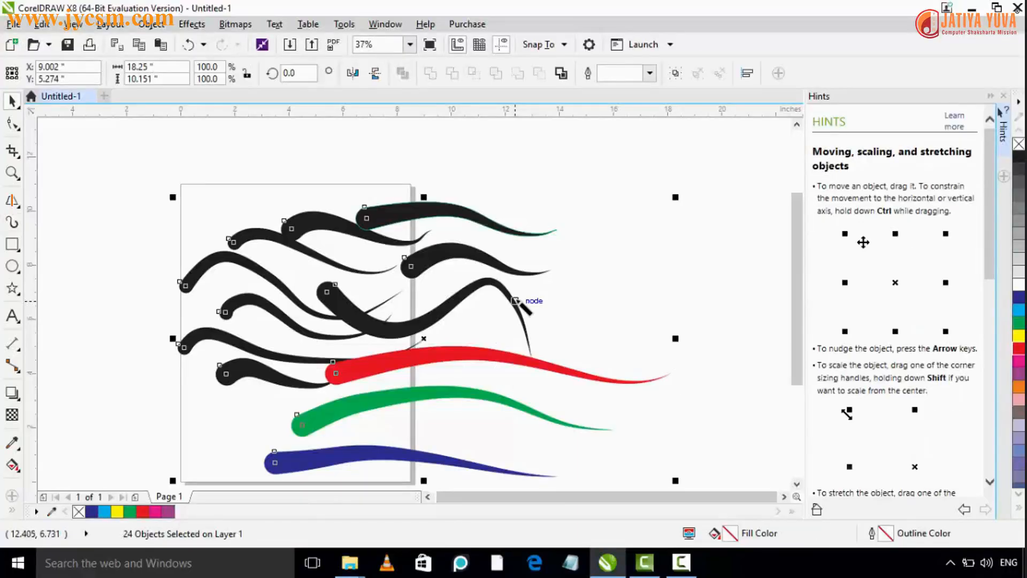
key(Delete)
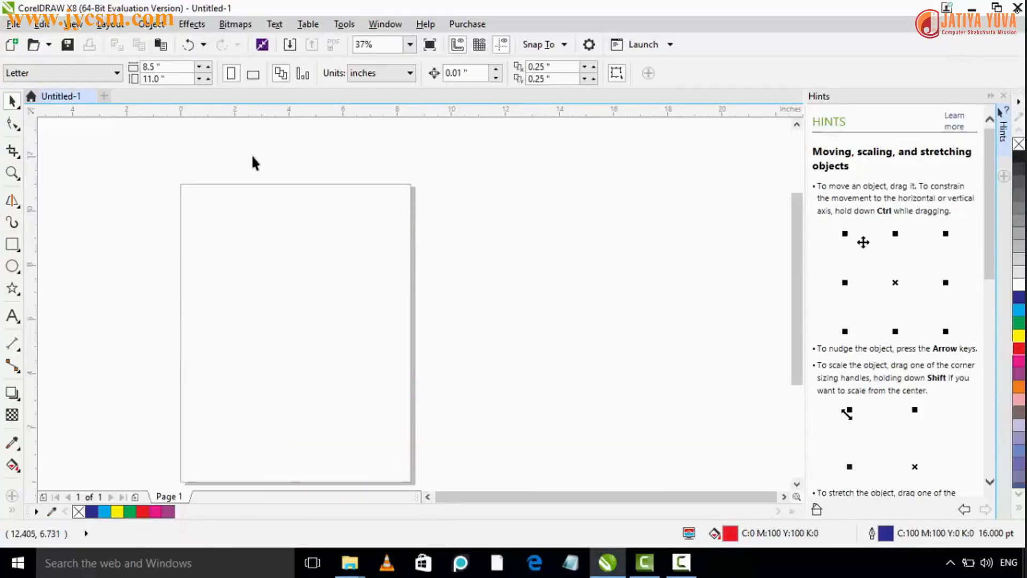
click(13, 222)
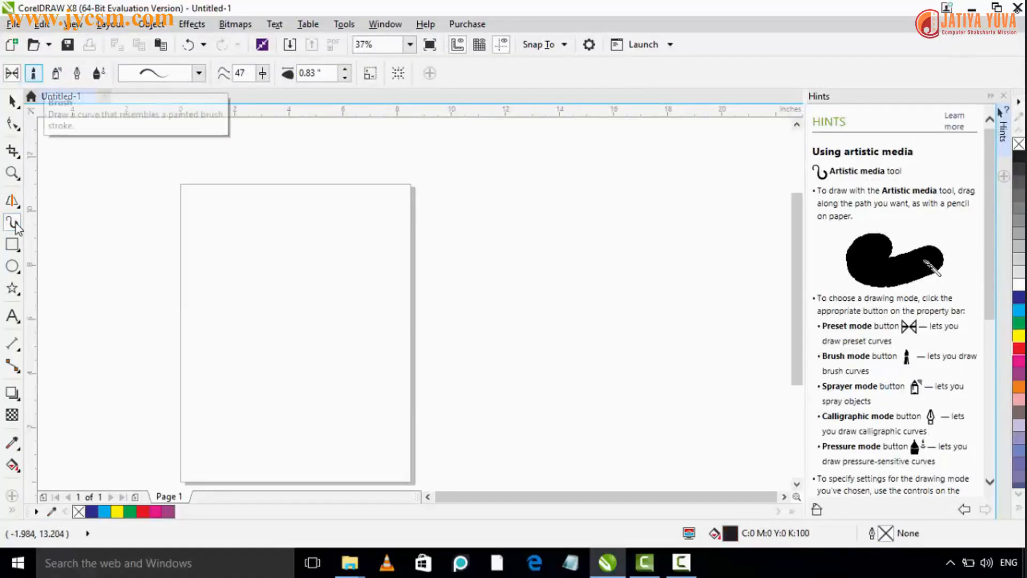
click(33, 72)
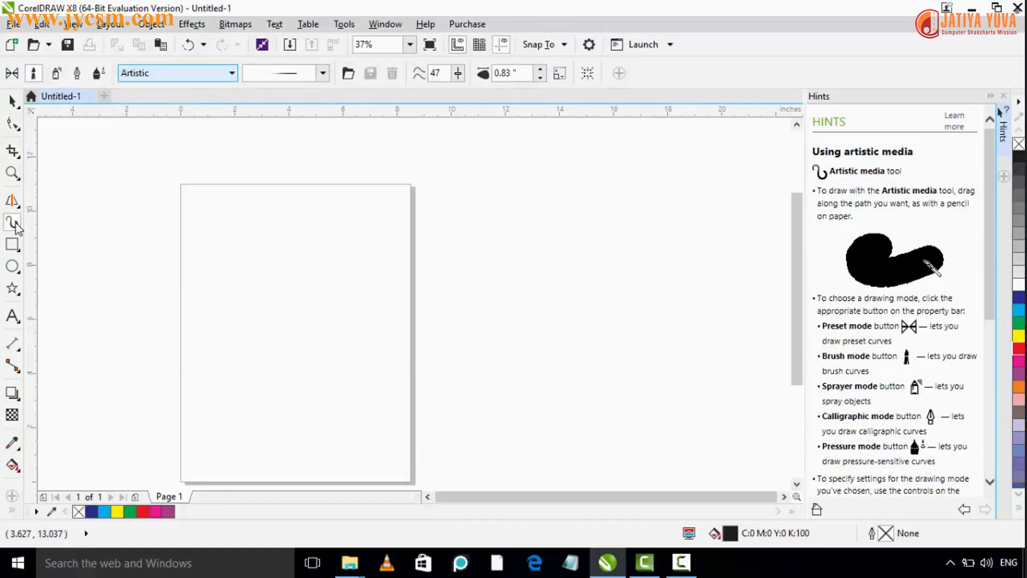
Step: Examine the Brush mode options: the brush categories, brushstroke list, freehand smoothing and stroke width
click(231, 73)
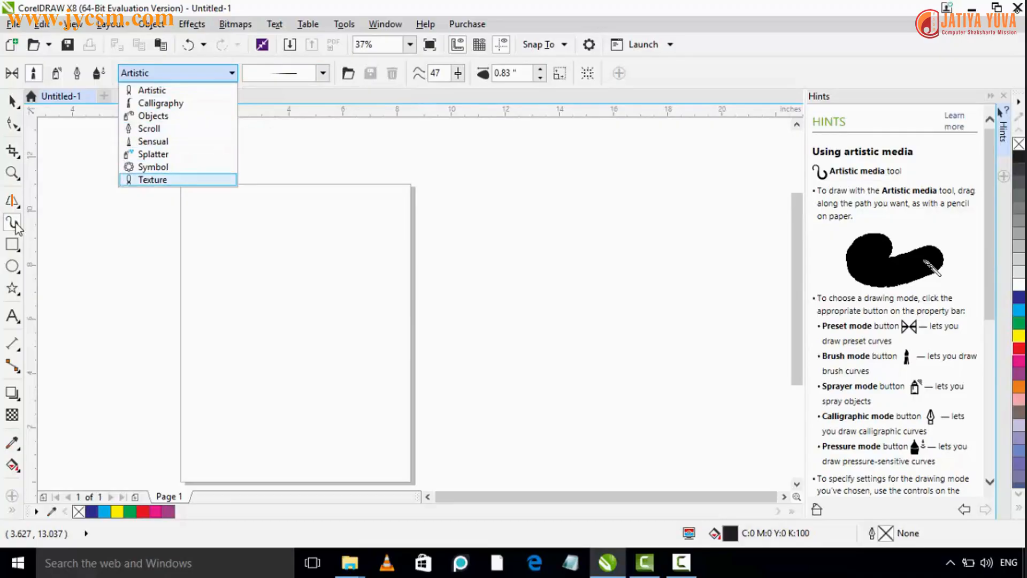
key(Escape)
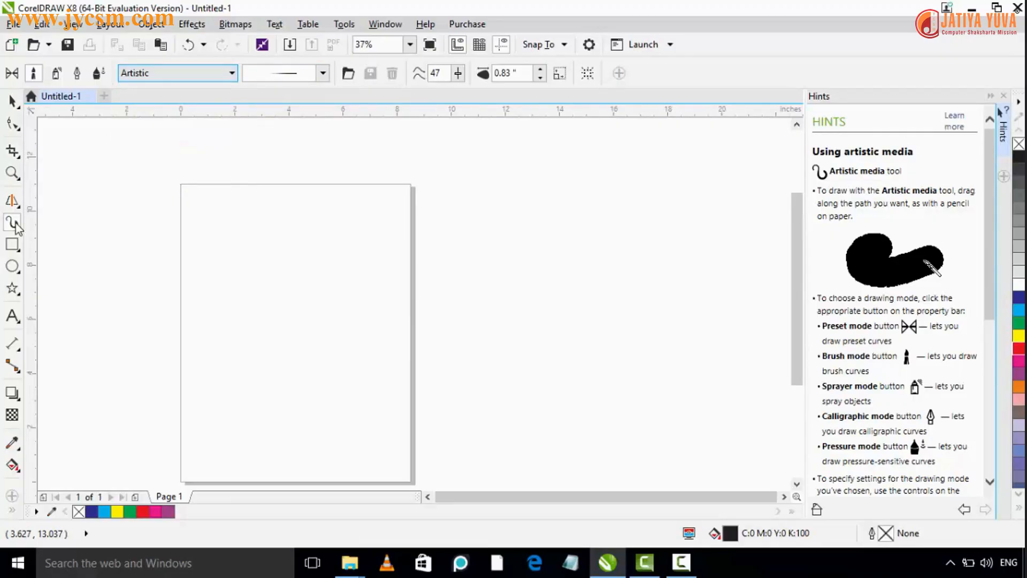
key(Tab)
key(alt+Down)
key(Escape)
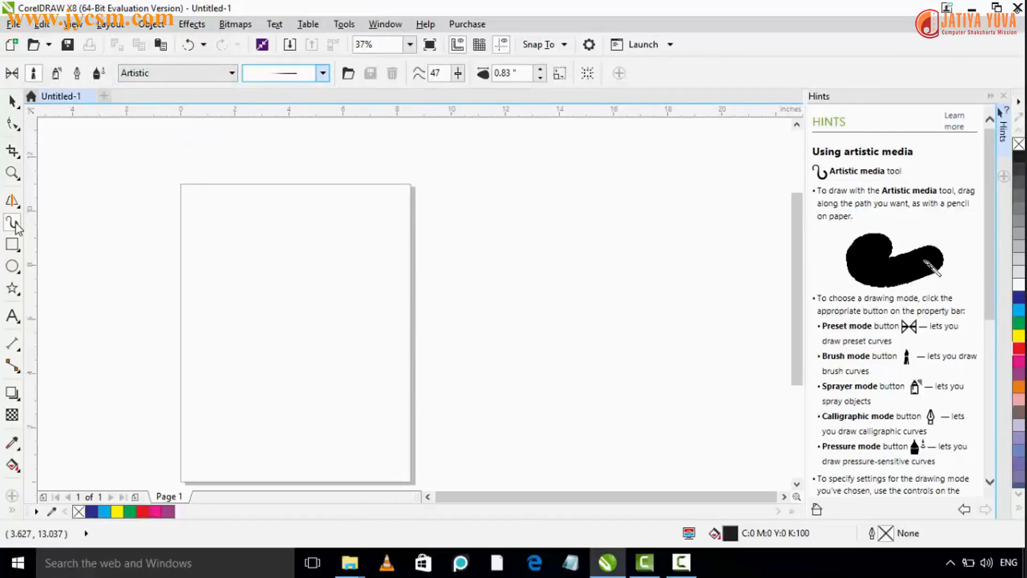
key(Tab)
key(Tab)
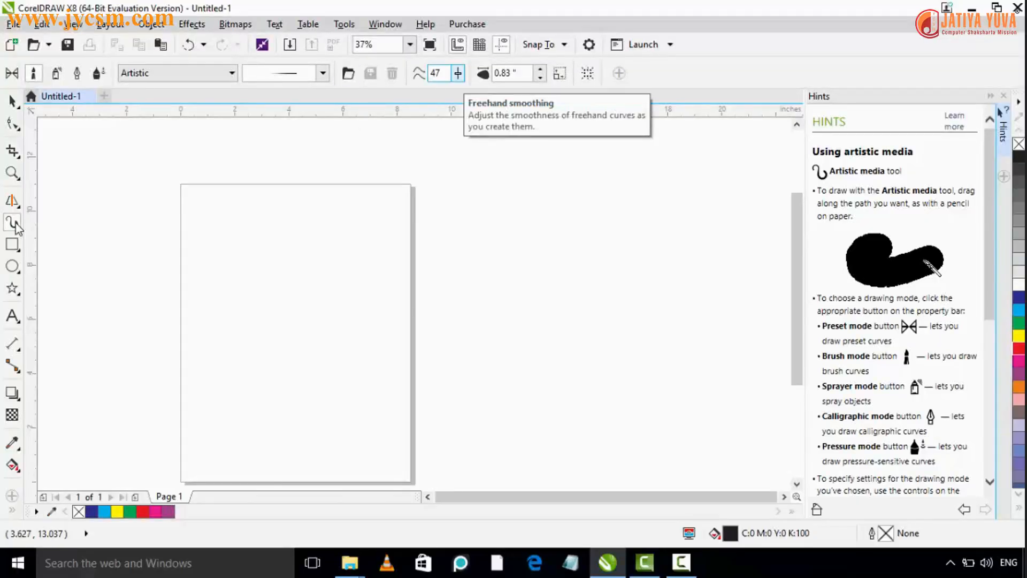
key(Tab)
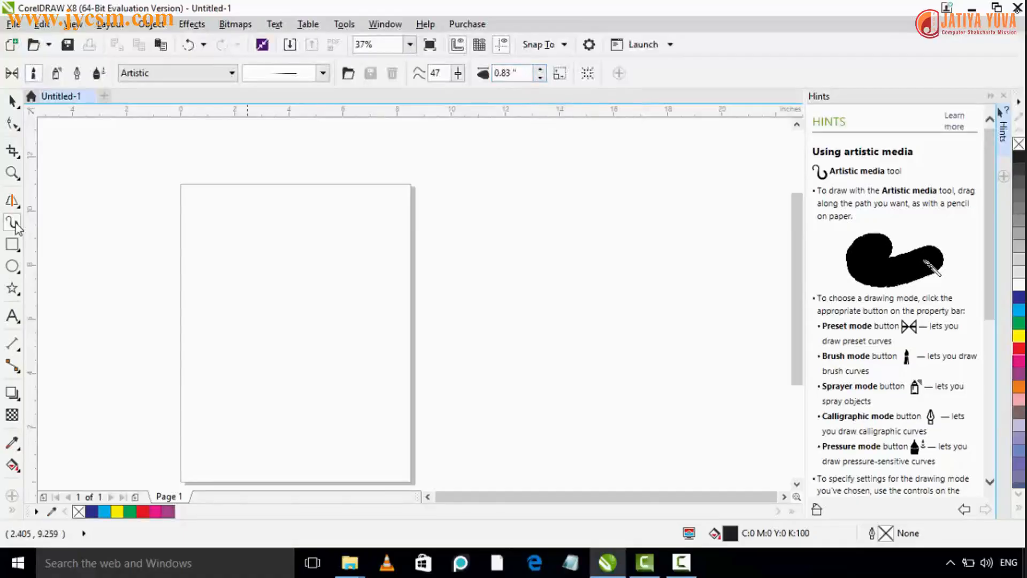
Step: Draw five wavy Artistic brush strokes, each about 13 to 15 inches wide, across the page and past both side edges
mouse_move(141, 276)
mouse_down()
mouse_move(424, 332)
mouse_move(471, 296)
mouse_up()
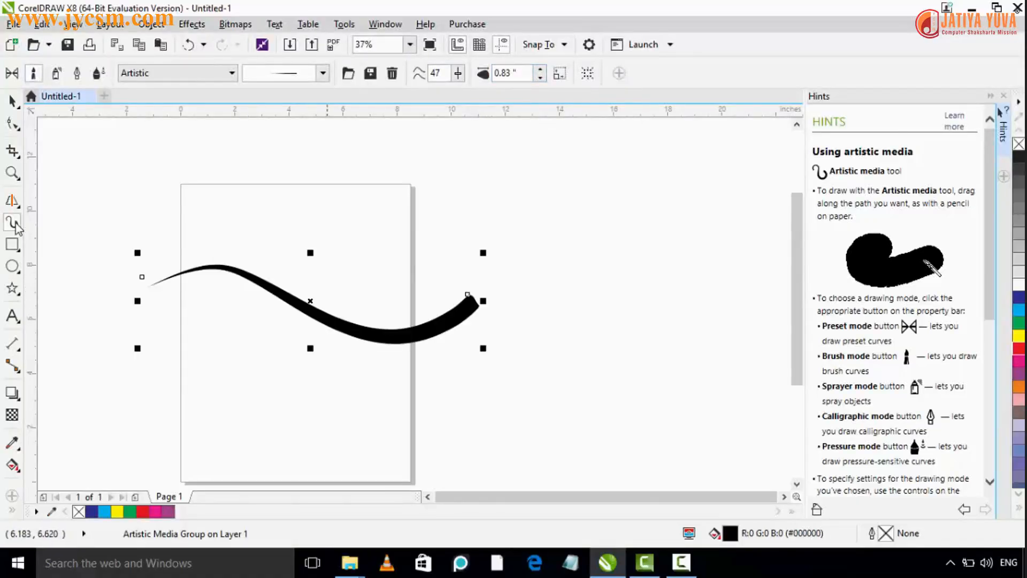
mouse_move(136, 368)
mouse_down()
mouse_move(346, 432)
mouse_move(491, 377)
mouse_up()
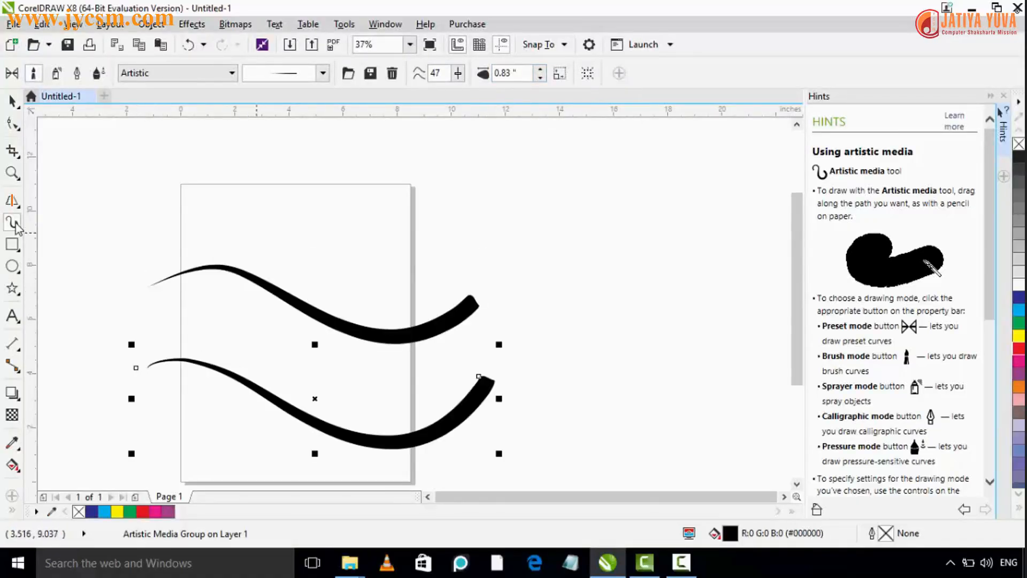
mouse_move(135, 206)
mouse_down()
mouse_move(182, 184)
mouse_move(498, 241)
mouse_move(507, 209)
mouse_up()
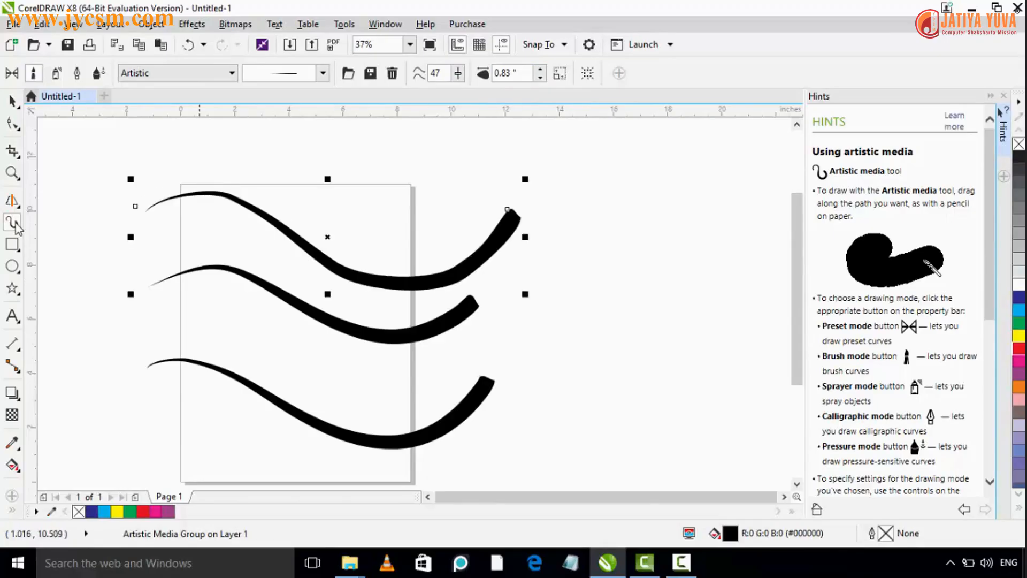
mouse_move(136, 168)
mouse_down()
mouse_move(374, 206)
mouse_move(484, 177)
mouse_up()
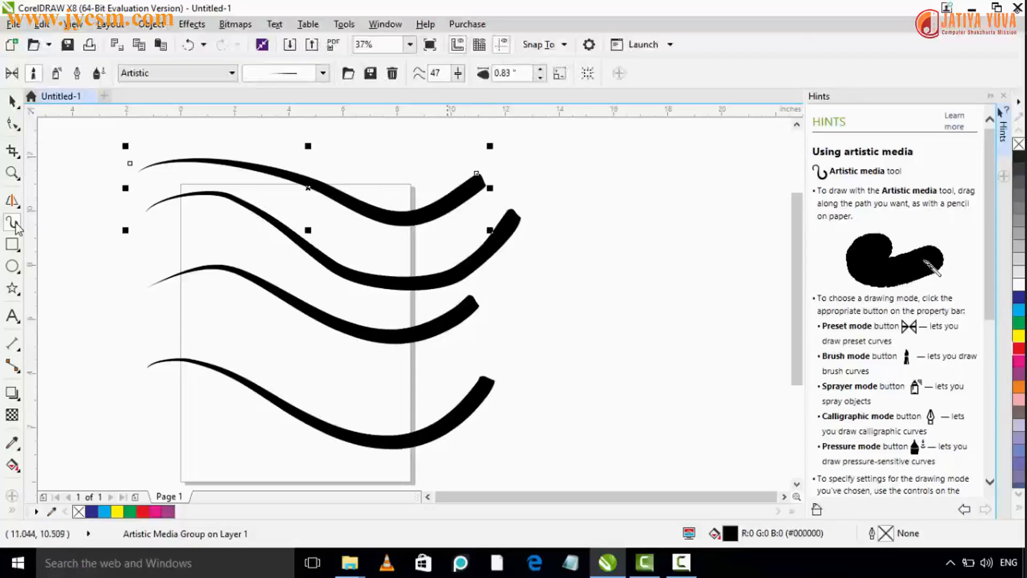
mouse_move(162, 317)
mouse_down()
mouse_move(314, 345)
mouse_move(505, 354)
mouse_up()
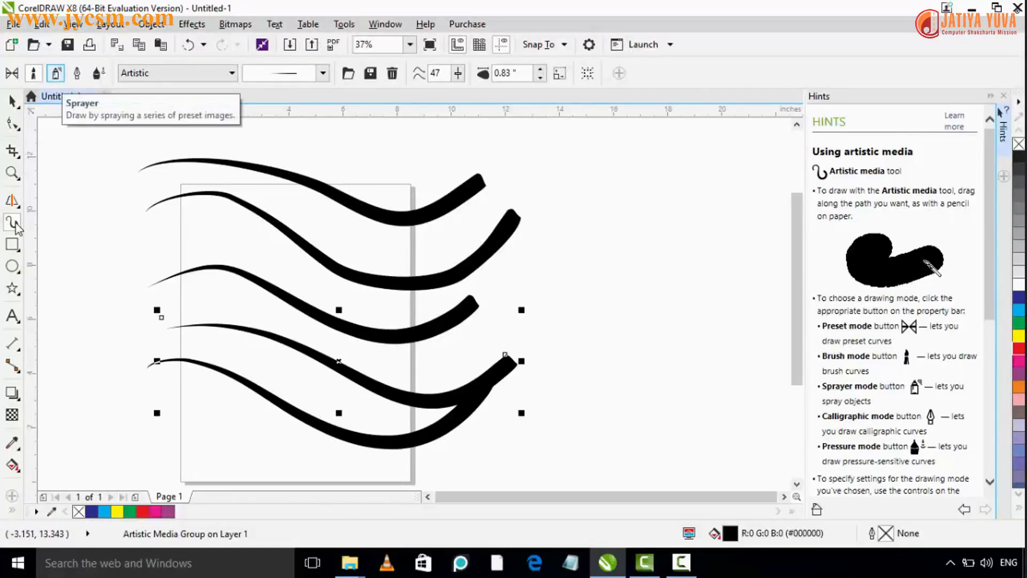
Step: Switch to Sprayer mode and choose the grey paint-dab spray pattern in the Brush Strokes category
click(55, 74)
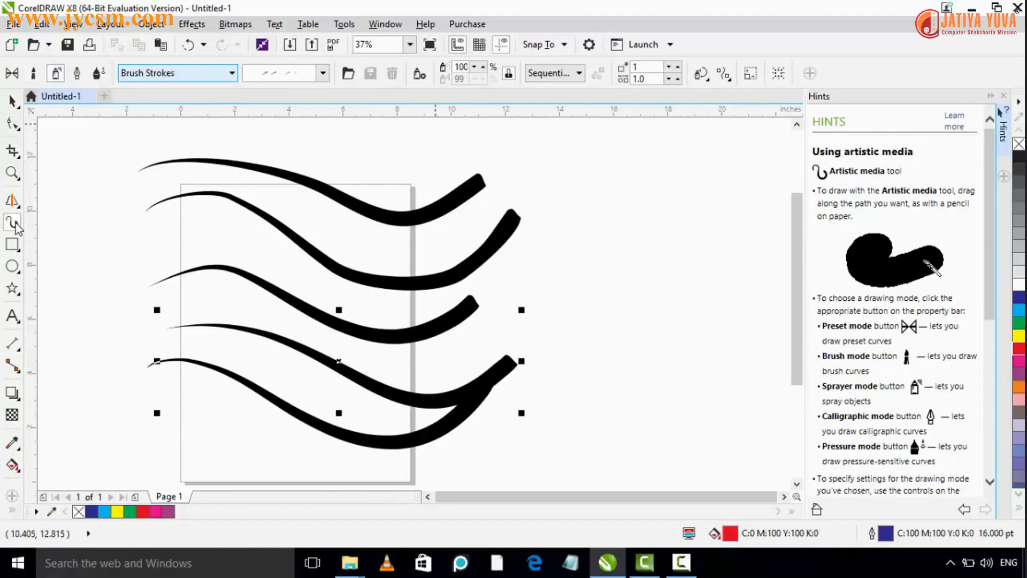
click(177, 72)
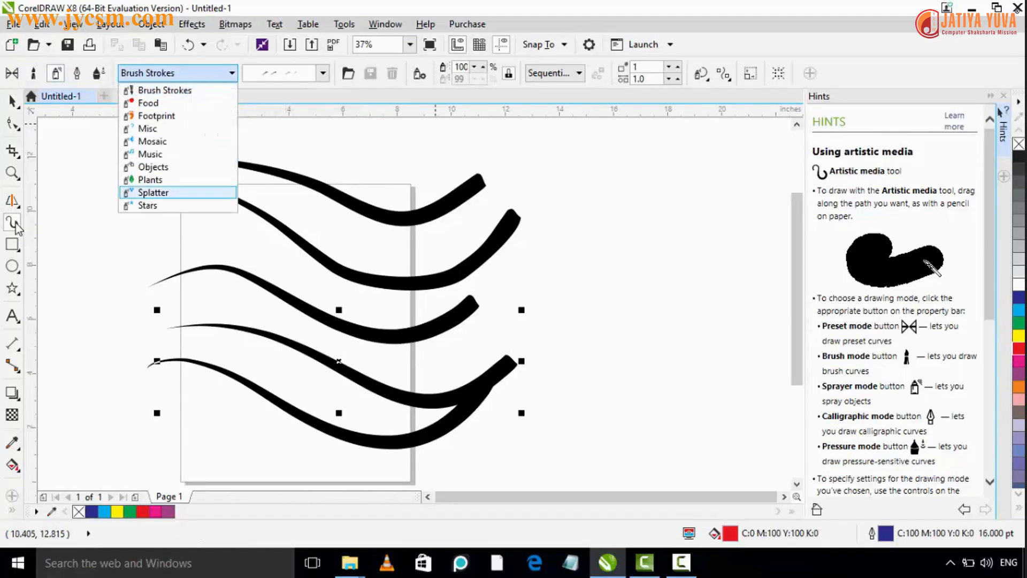
click(176, 73)
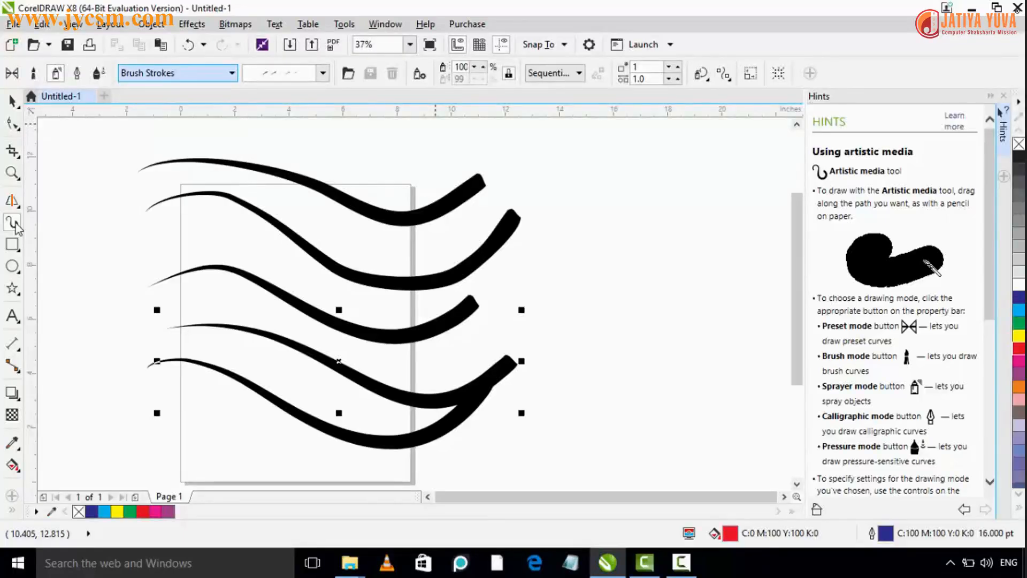
click(322, 73)
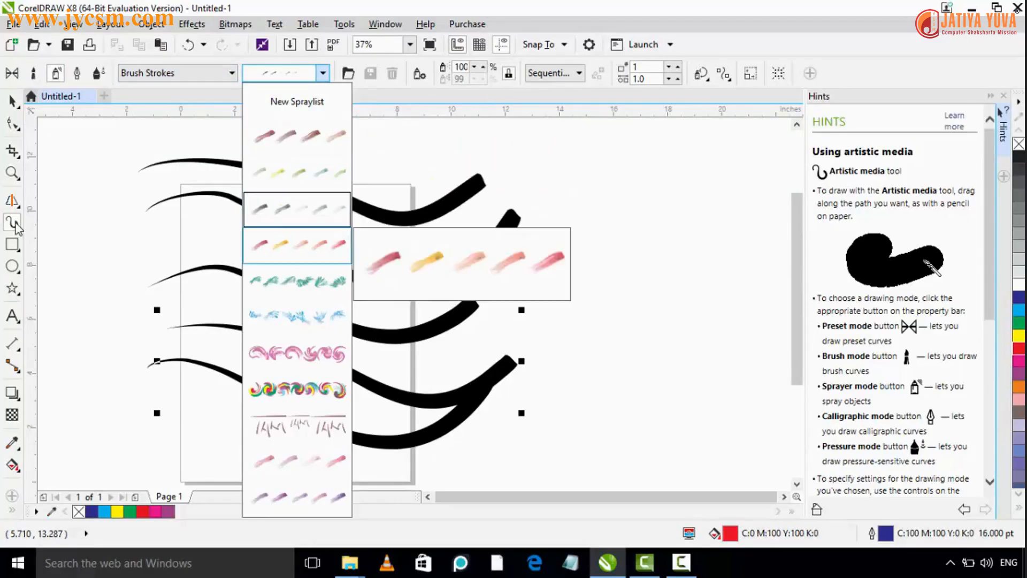
click(299, 210)
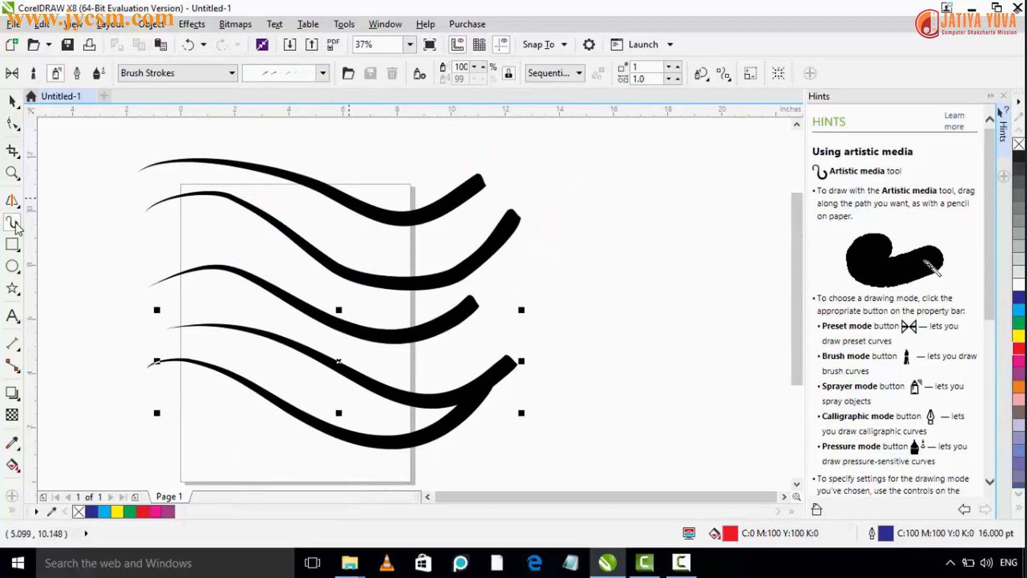
Step: Spray two wavy grey strokes, about 16 and 18 inches wide, around and below the page's bottom edge
mouse_move(641, 285)
mouse_down()
mouse_move(627, 262)
mouse_move(615, 140)
mouse_up()
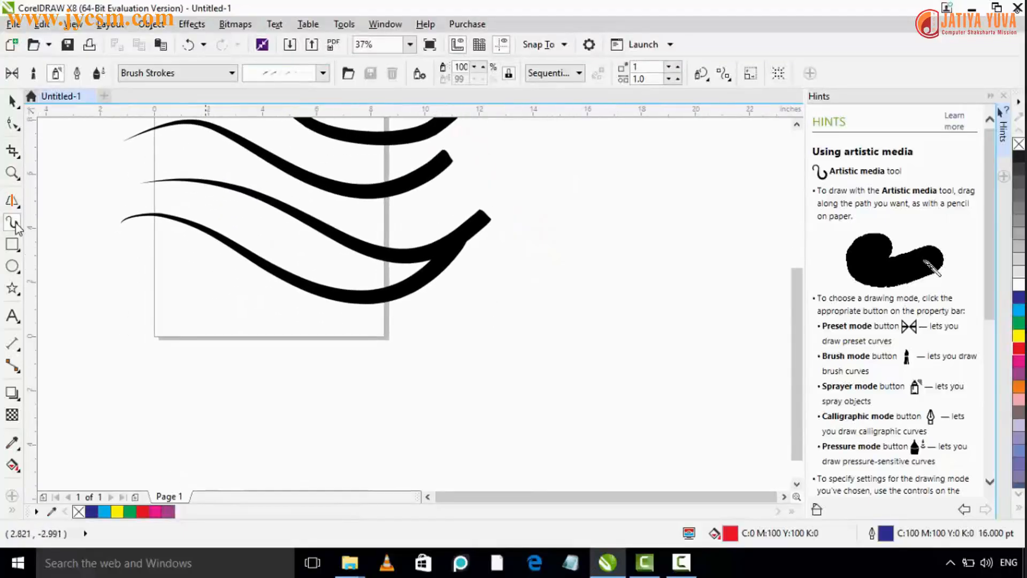
mouse_move(174, 422)
mouse_down()
mouse_move(307, 353)
mouse_move(590, 423)
mouse_up()
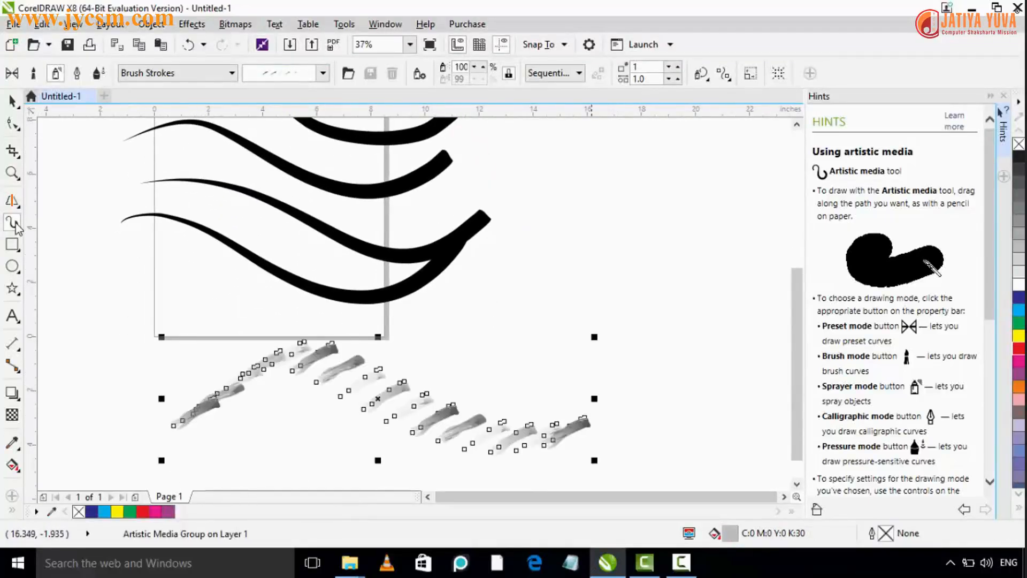
mouse_move(163, 369)
mouse_down()
mouse_move(271, 331)
mouse_move(615, 338)
mouse_up()
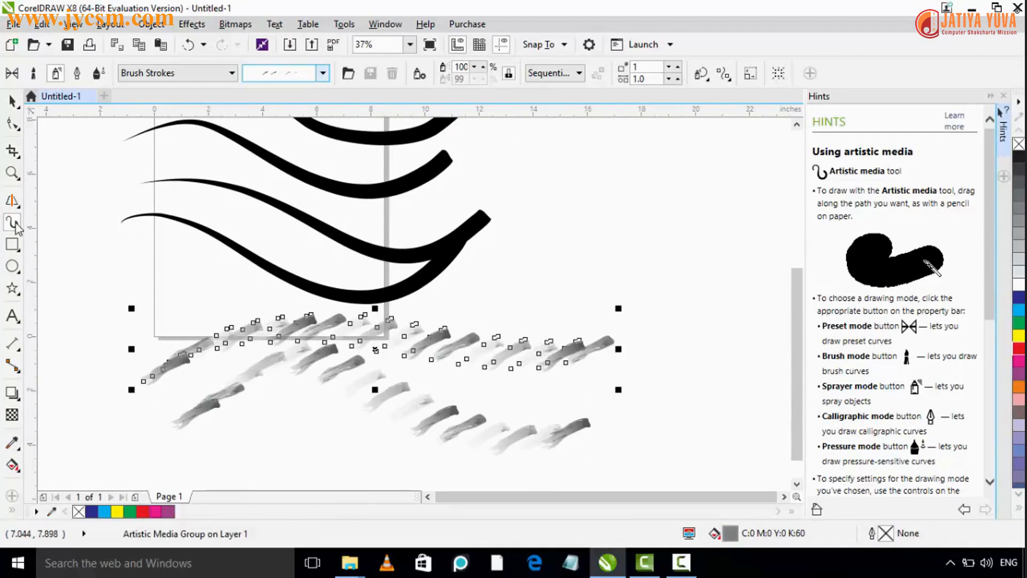
Step: Apply the red and yellow dab pattern to the selected grey stroke and spray two more wavy strokes beyond the page's right edge
click(323, 73)
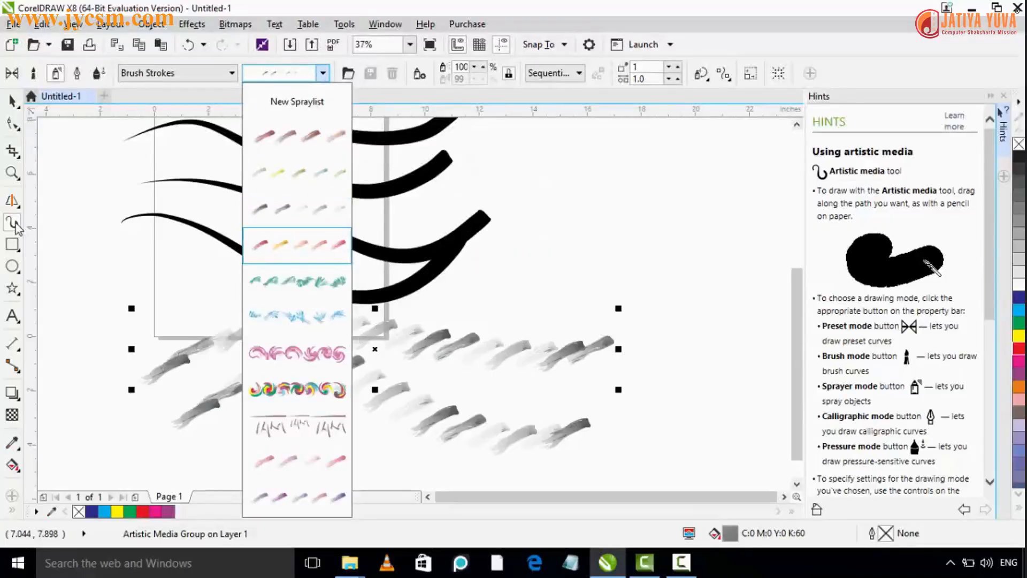
click(298, 246)
drag(454, 288, 691, 291)
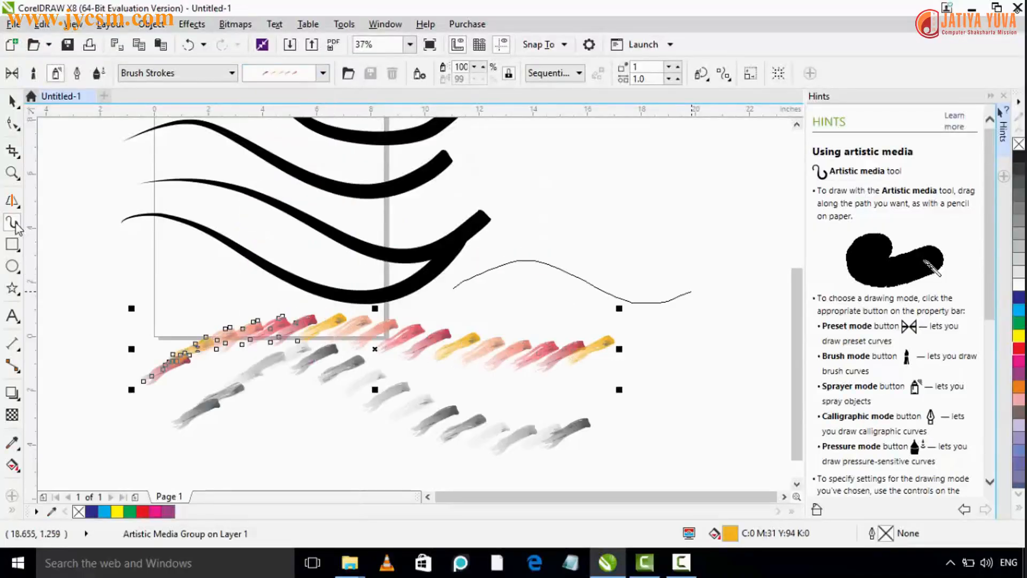
mouse_move(398, 199)
mouse_down()
mouse_move(553, 160)
mouse_move(701, 202)
mouse_up()
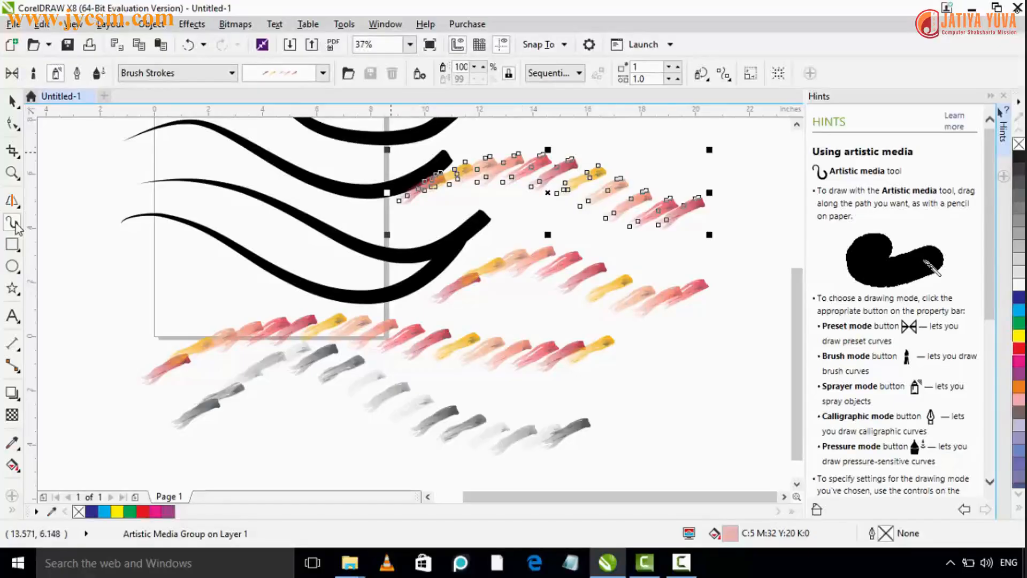
Step: Try the green tuft pattern on the selected topmost sprayed stroke, then replace it with the pink swirl pattern
click(322, 73)
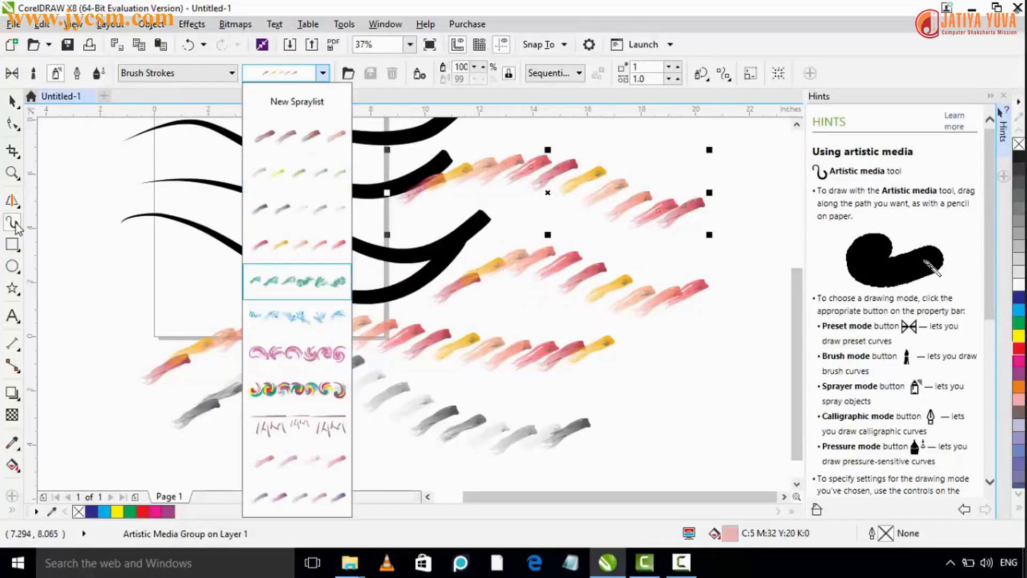
key(Return)
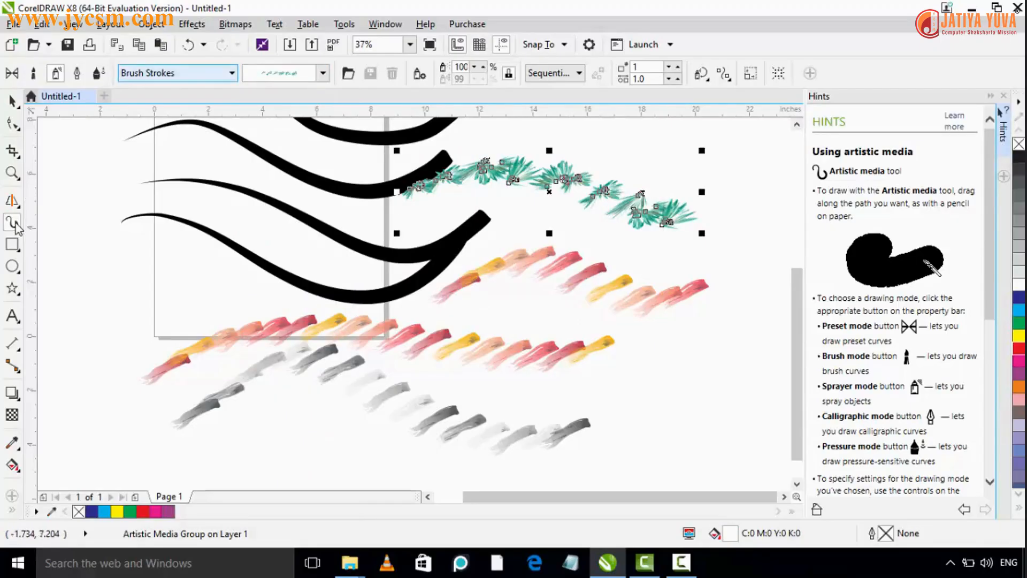
key(F3)
scroll(260, 339, up, 1)
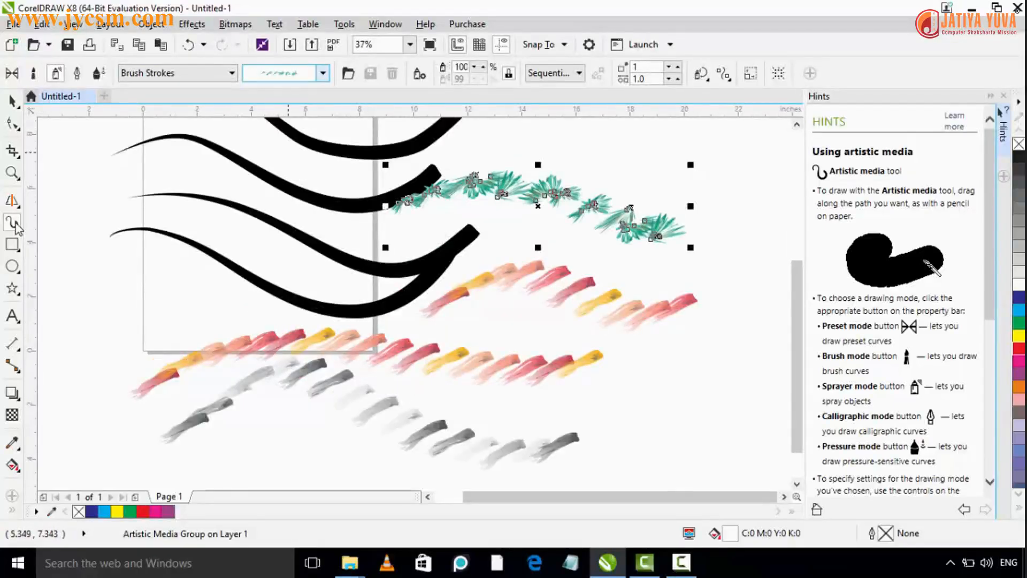
click(322, 73)
click(297, 353)
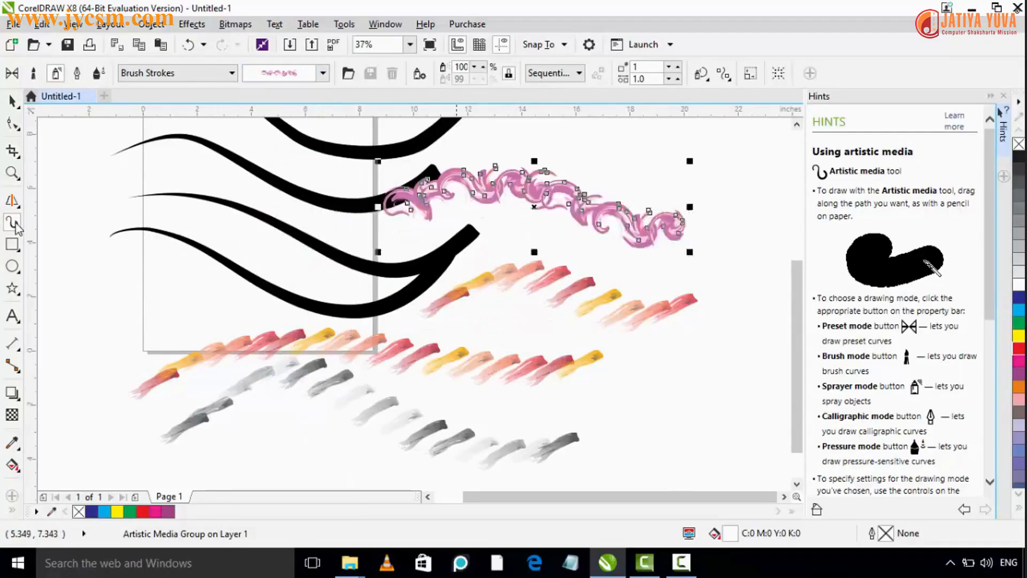
Step: Spray one short pink swirl below the grey stroke and two long wavy swirl strokes, about 16 to 18 inches wide, beneath it
drag(293, 431, 307, 438)
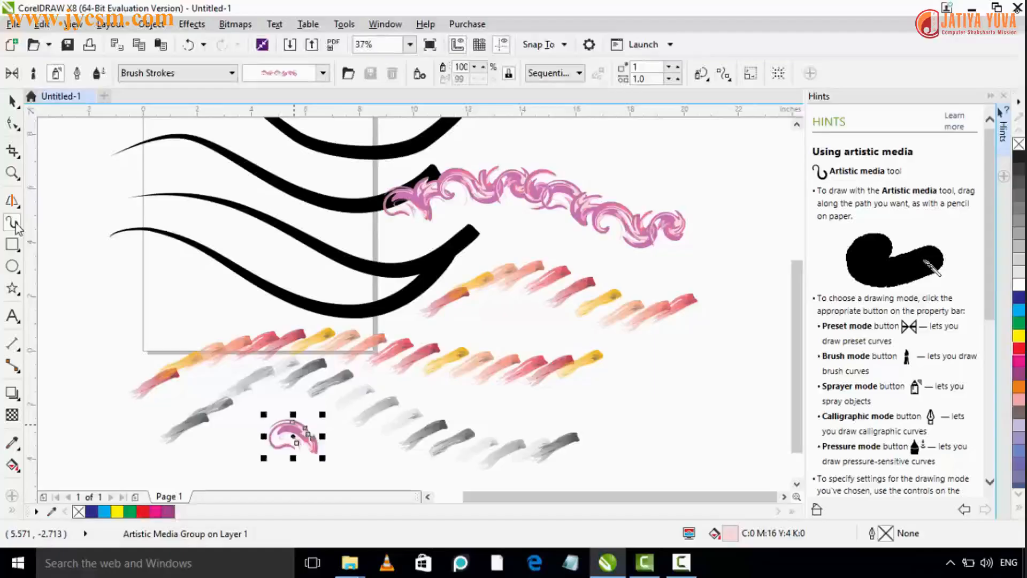
scroll(417, 300, down, 5)
drag(183, 230, 586, 281)
mouse_move(163, 302)
mouse_down()
mouse_move(185, 278)
mouse_move(595, 328)
mouse_up()
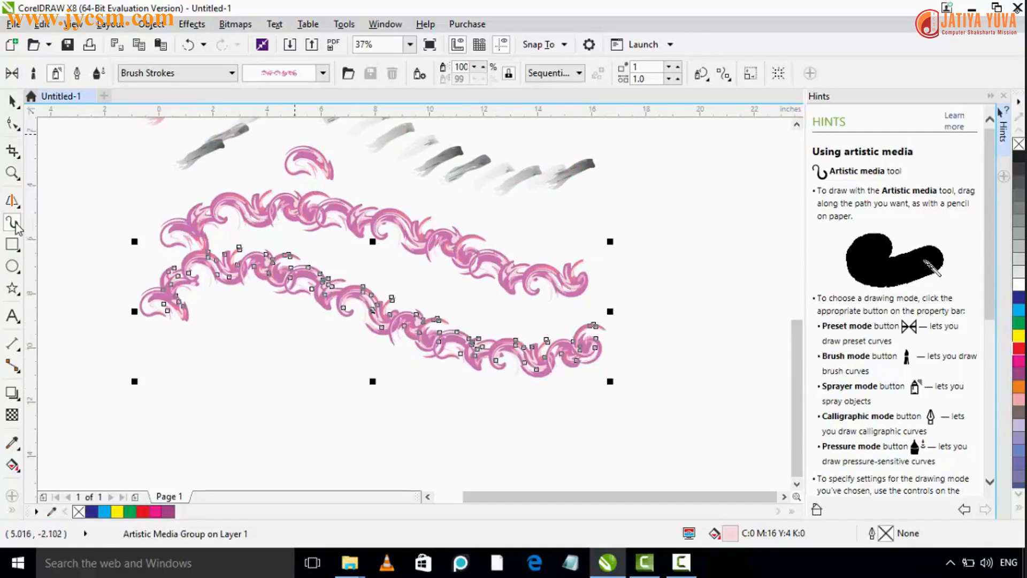
Step: Apply the Food category's jelly bean pattern to the selected swirl stroke and spray another wavy bean stroke about 16 inches wide beneath it
click(232, 73)
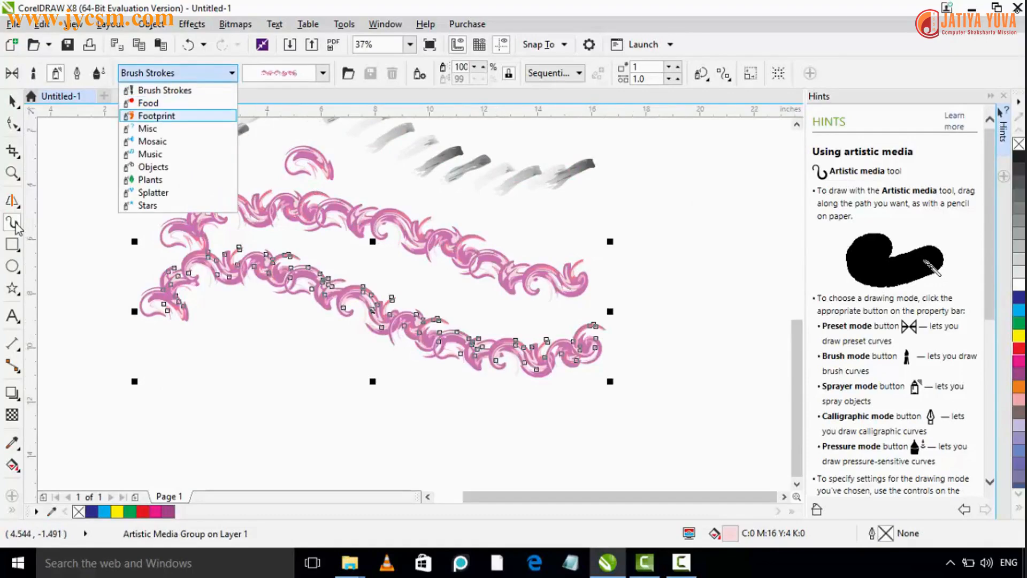
click(148, 103)
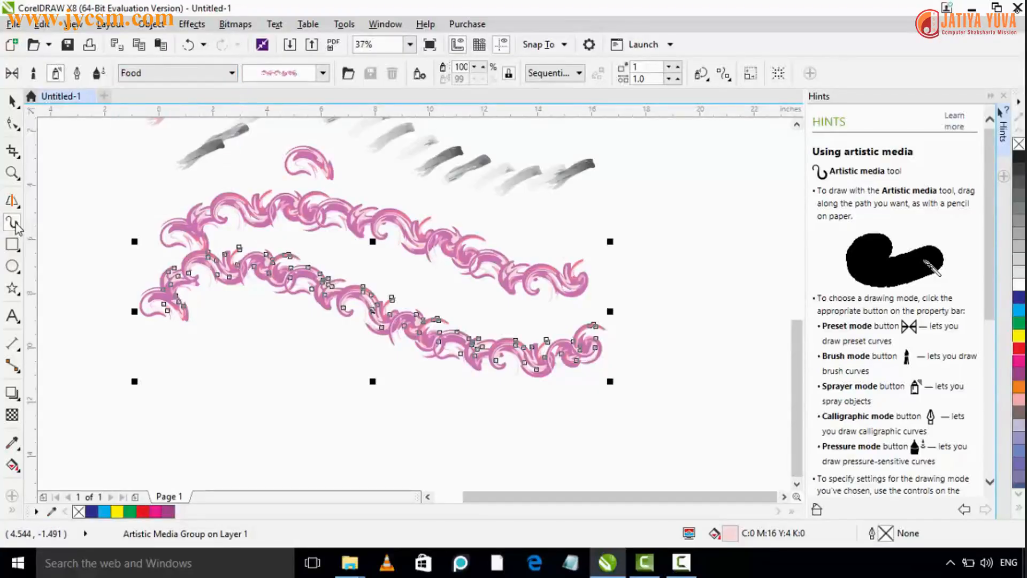
click(322, 73)
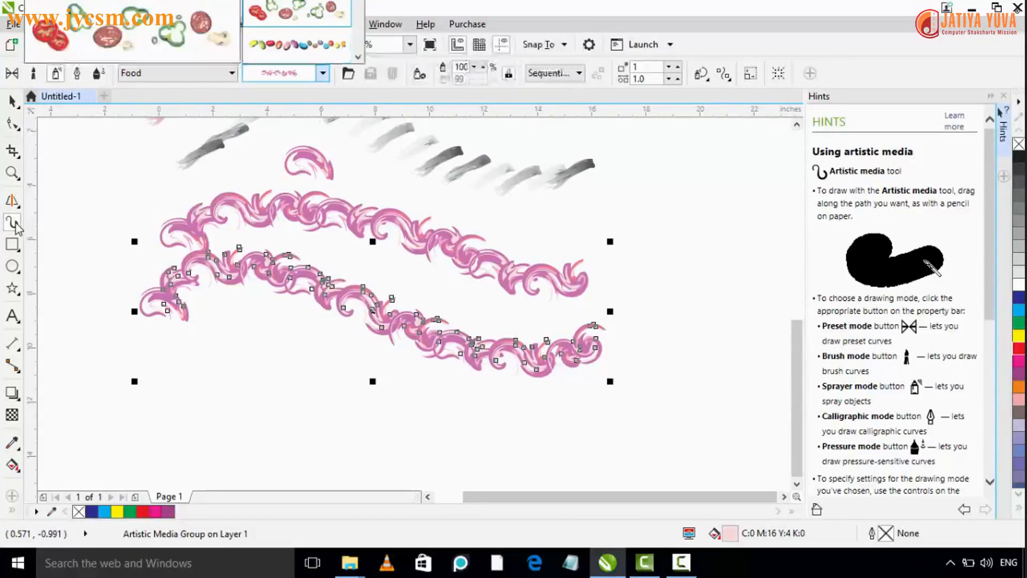
click(296, 44)
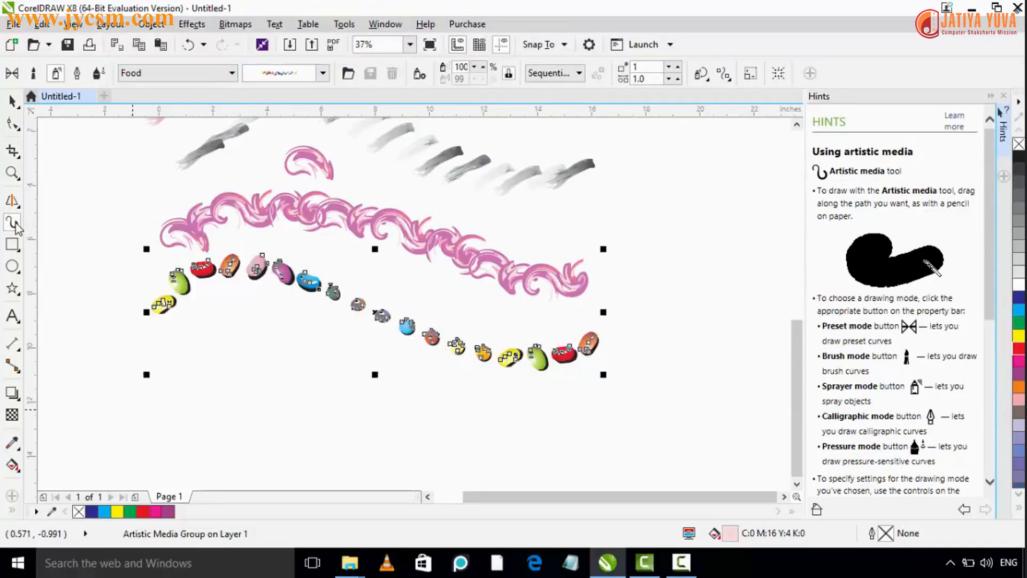
mouse_move(127, 390)
mouse_down()
mouse_move(220, 375)
mouse_move(571, 428)
mouse_up()
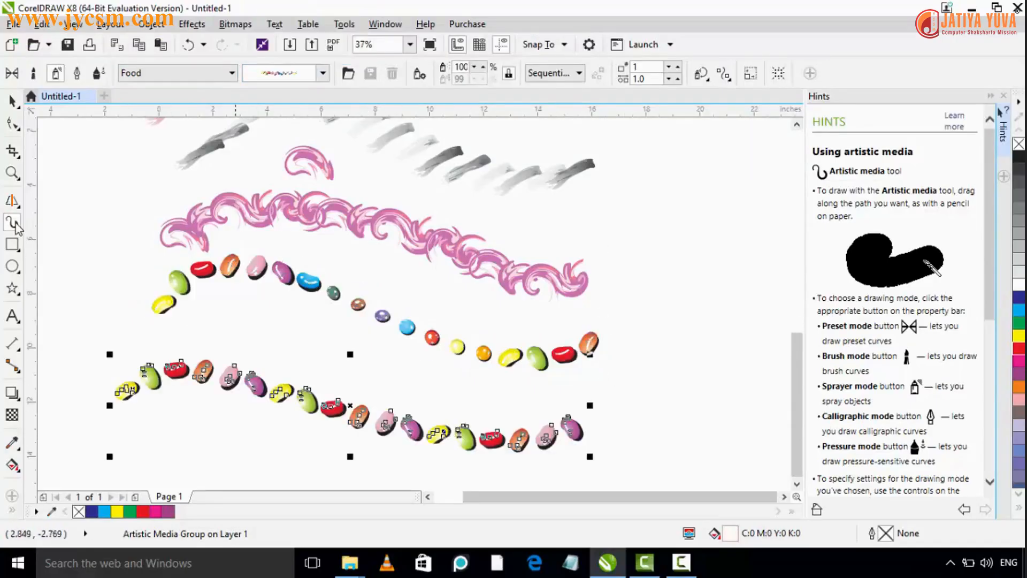
Step: Replace the bean pattern on the selected lowest stroke with the Music category's brass horn pattern
click(232, 73)
key(Down)
key(Down)
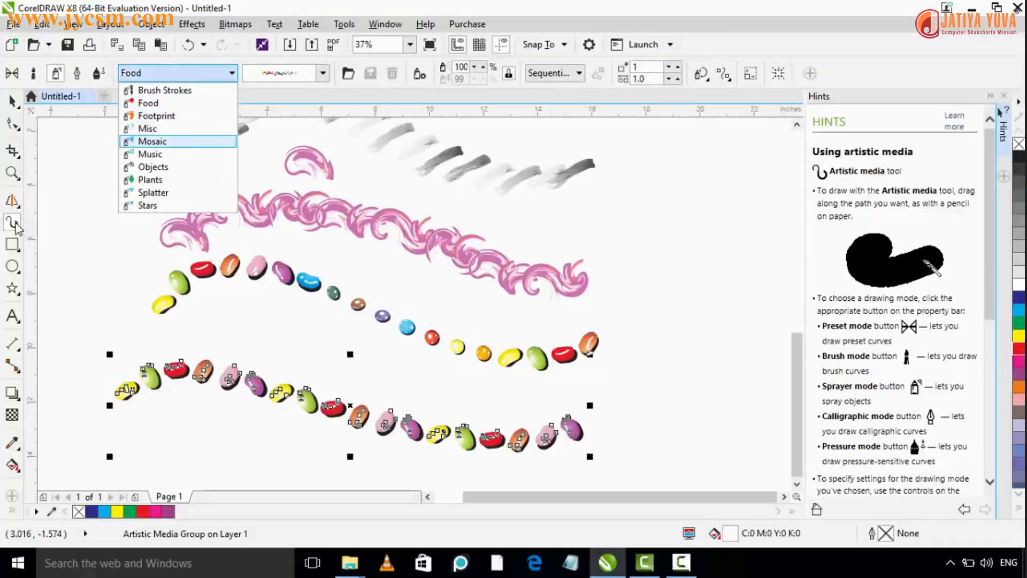
key(Return)
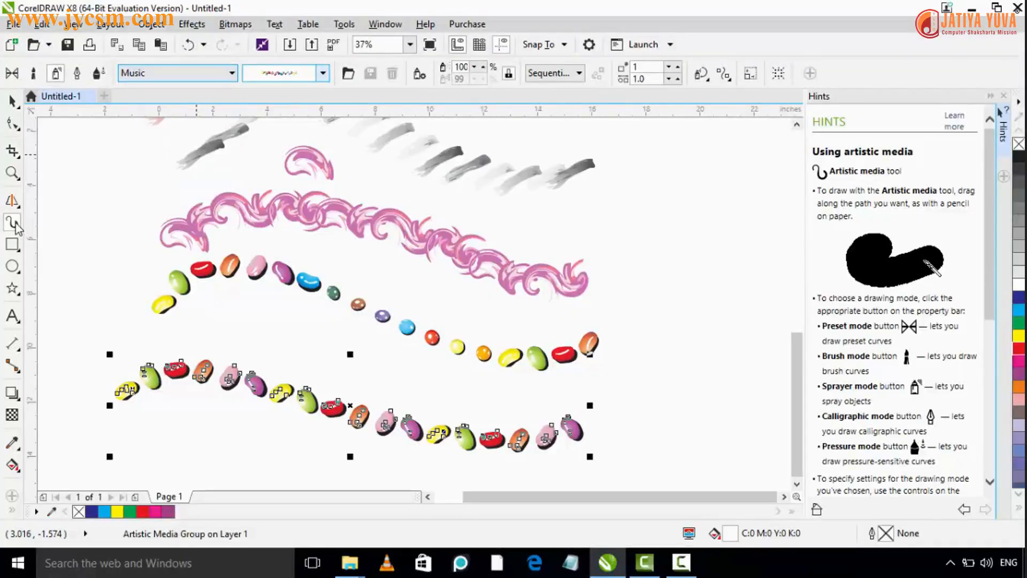
click(322, 74)
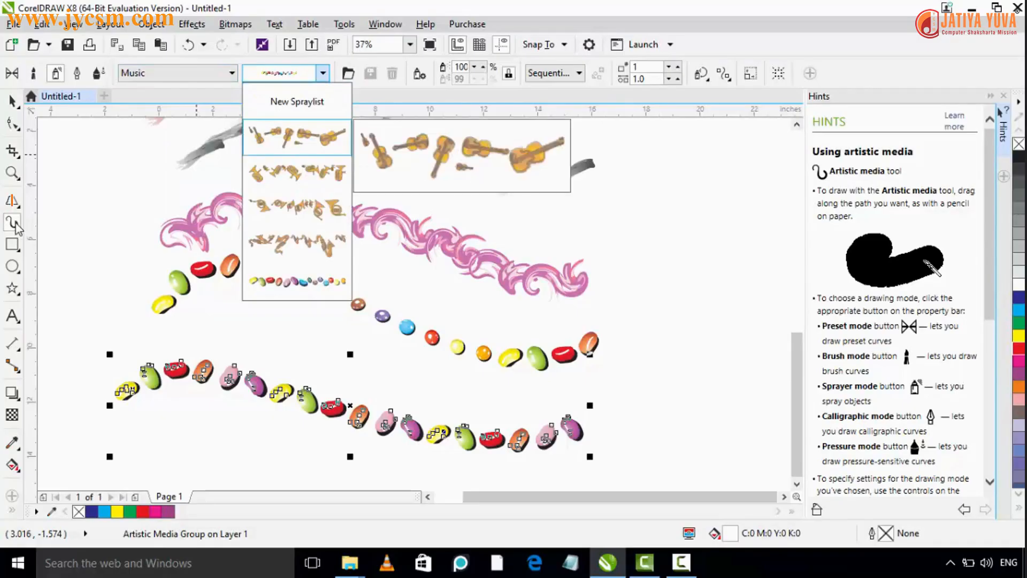
key(Down)
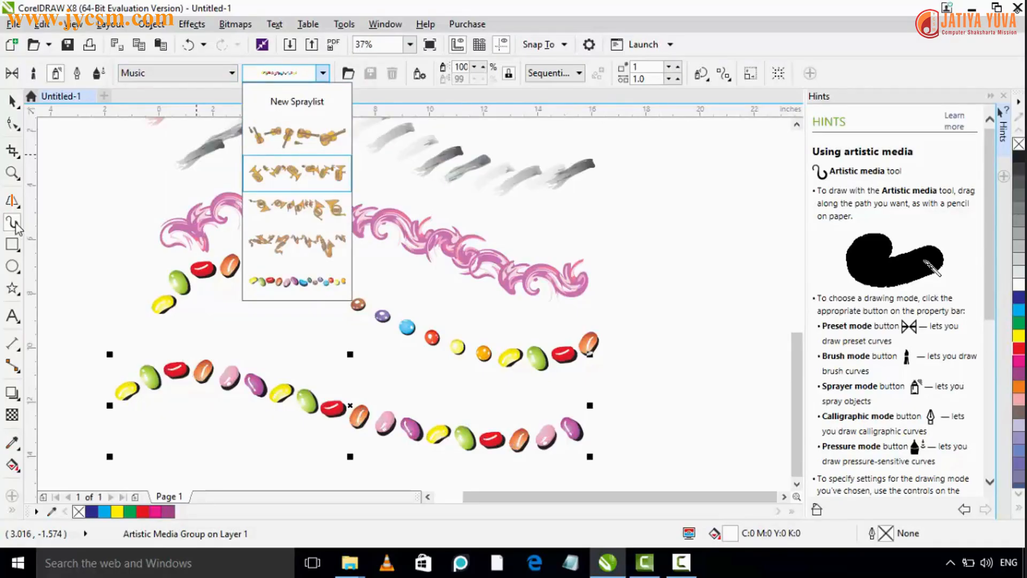
key(Return)
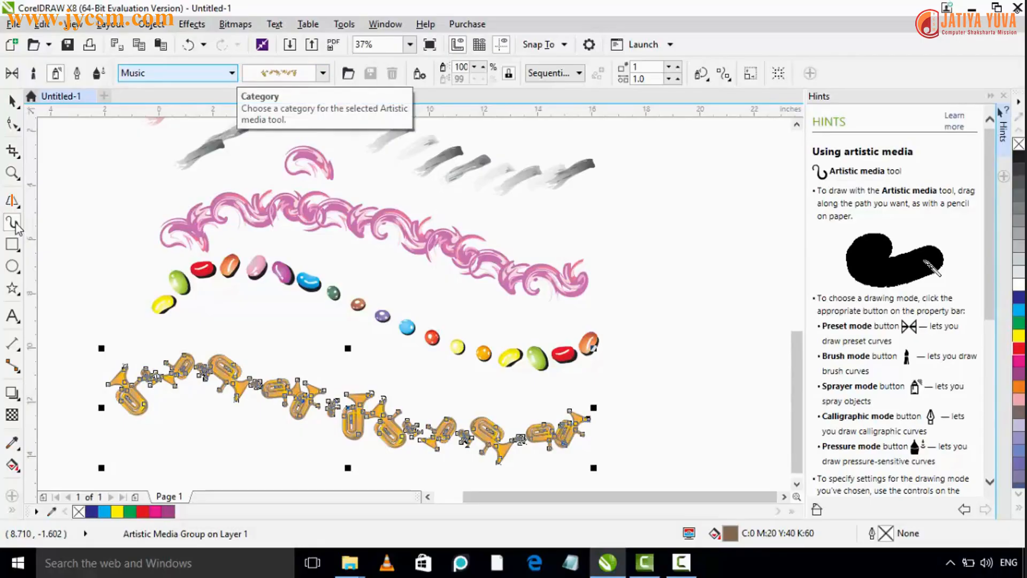
click(232, 74)
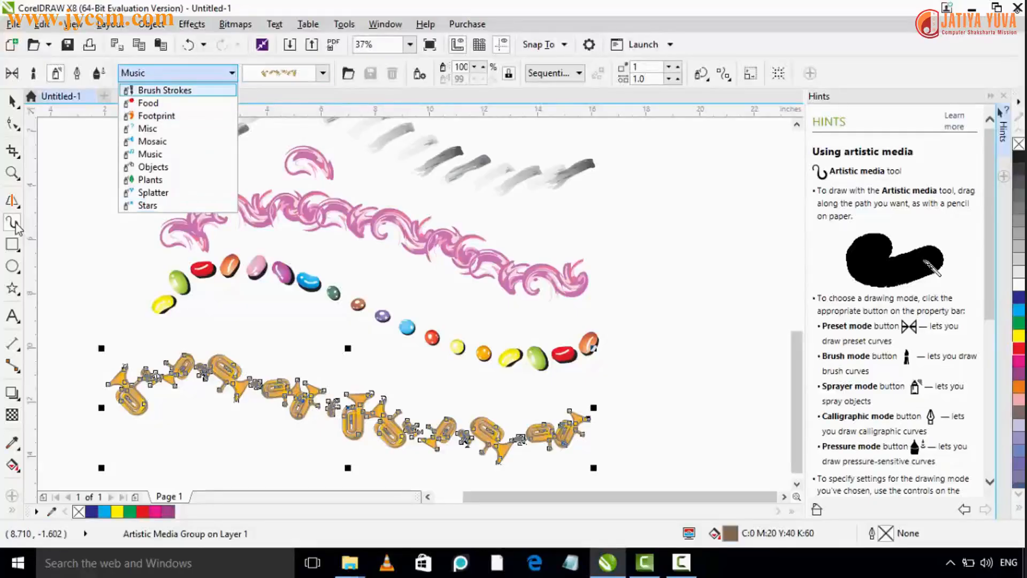
click(232, 73)
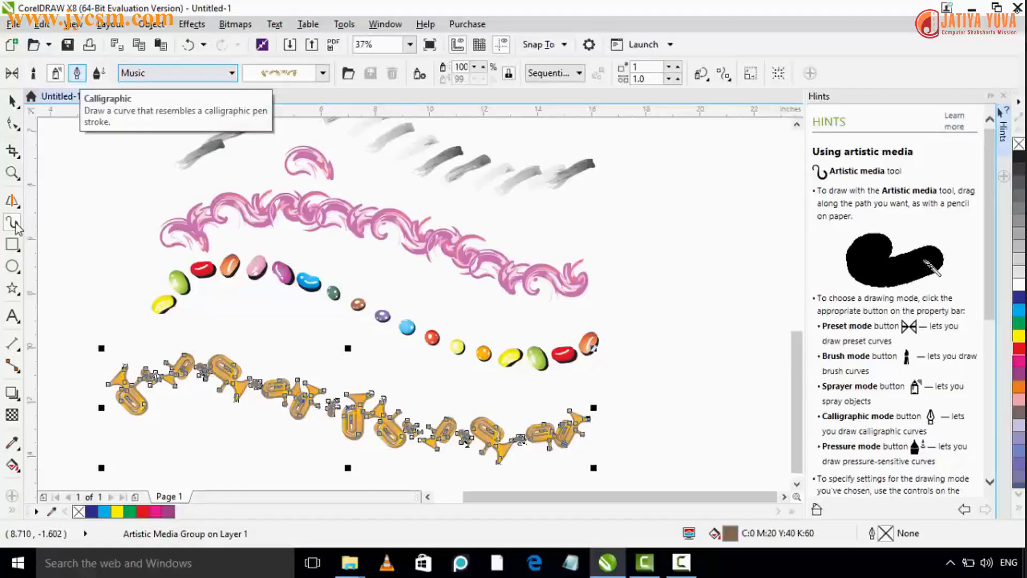
Step: Draw two wavy strokes in Calligraphic mode, about 11 and 14 inches wide, one below the other beneath the horn stroke
click(77, 73)
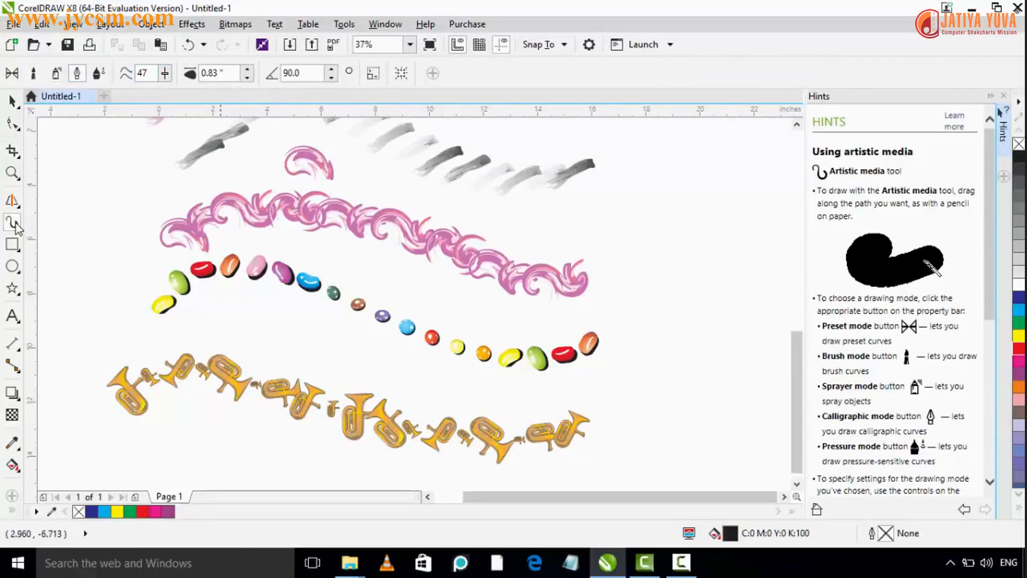
mouse_move(119, 452)
mouse_down()
mouse_move(267, 449)
mouse_move(428, 470)
mouse_up()
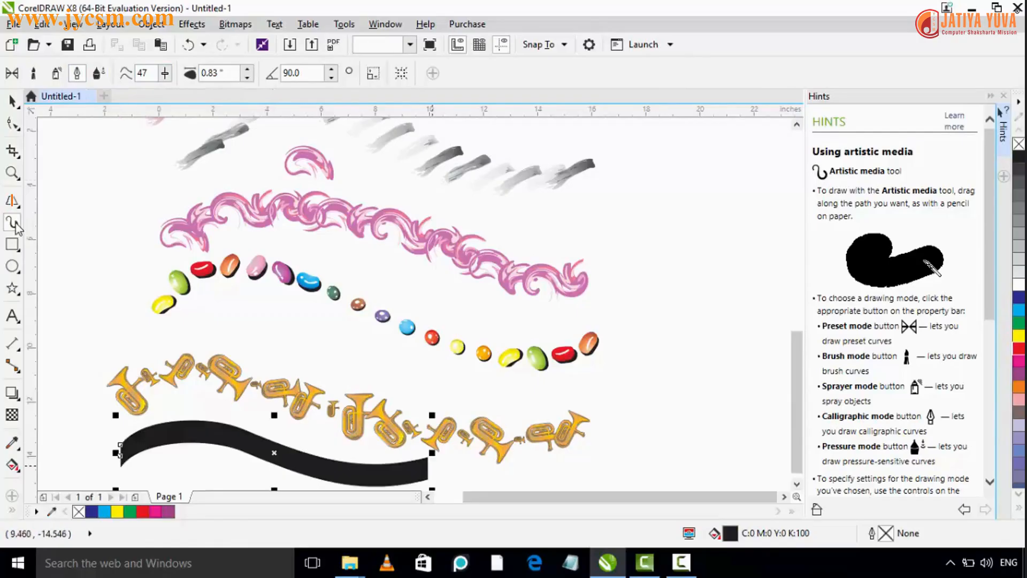
scroll(141, 428, down, 5)
mouse_move(116, 339)
mouse_down()
mouse_move(132, 323)
mouse_move(507, 358)
mouse_up()
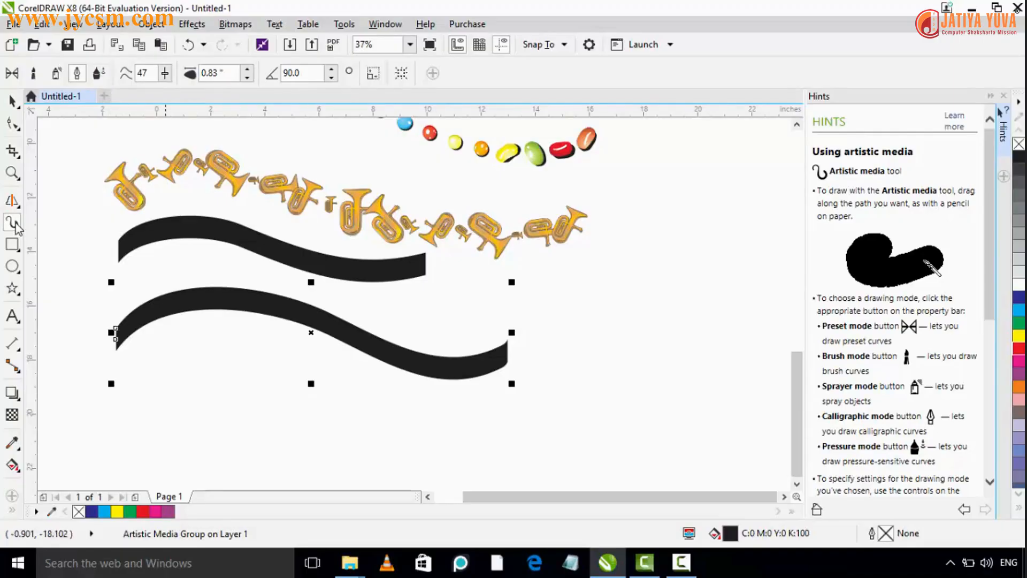
drag(373, 252, 386, 385)
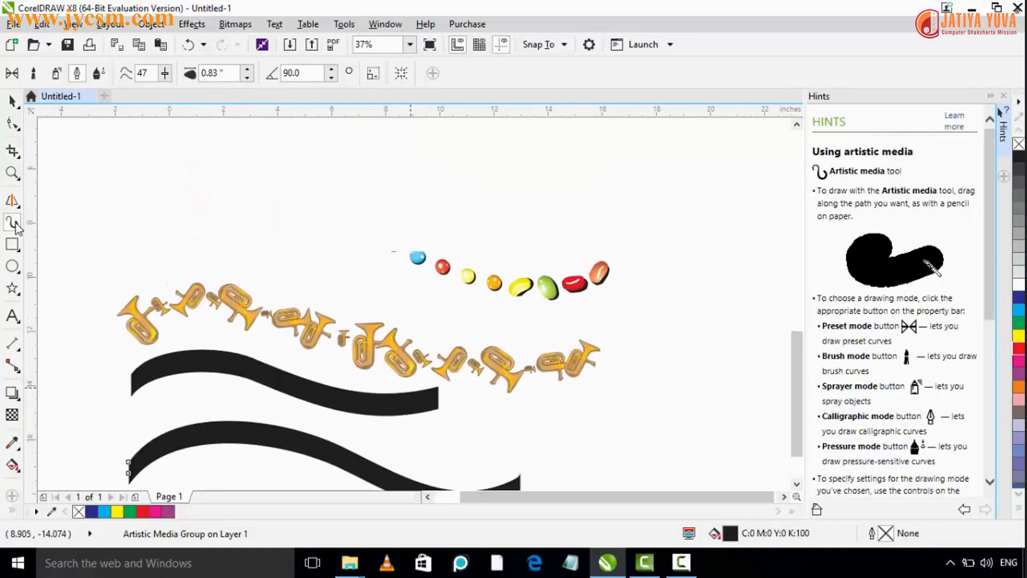
scroll(390, 326, down, 1)
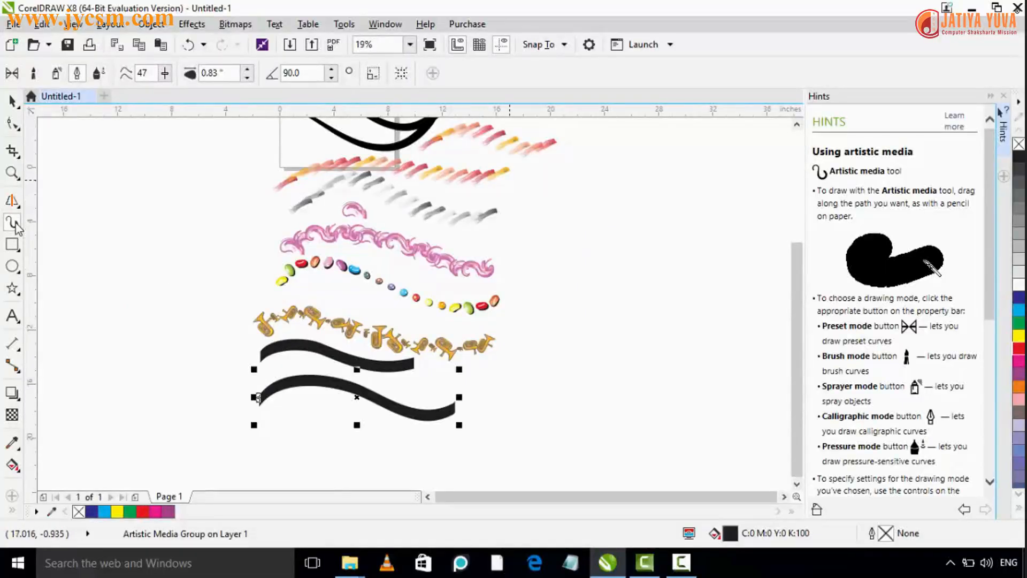
drag(512, 183, 499, 234)
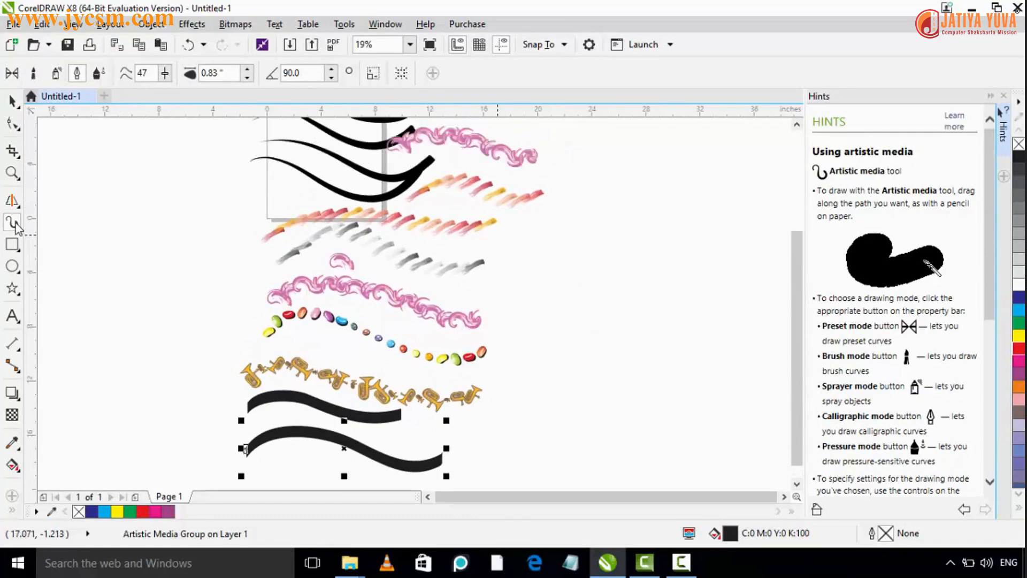